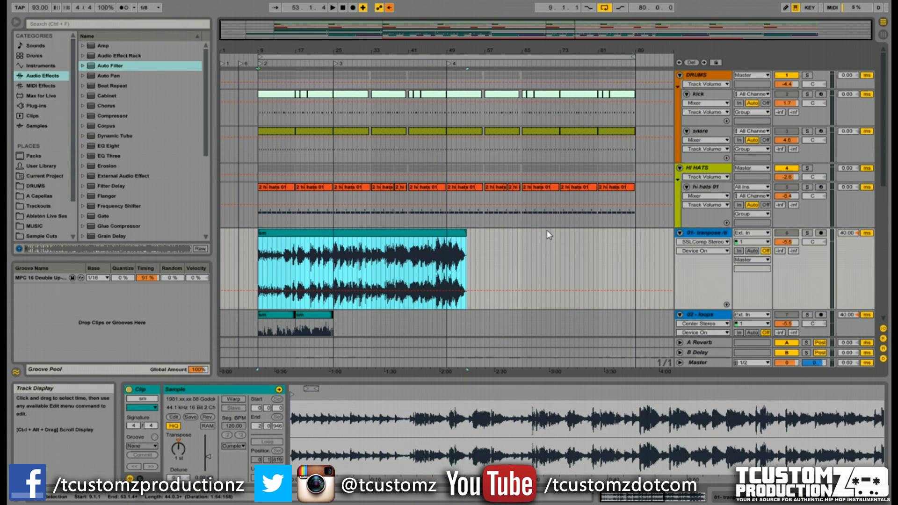
# Look through the sample tracks below the drums and hi-hats: track 01 (transpose), 02 - loops, 03 - verse and SAMPLE.
pyautogui.scroll(-3, 535, 199)
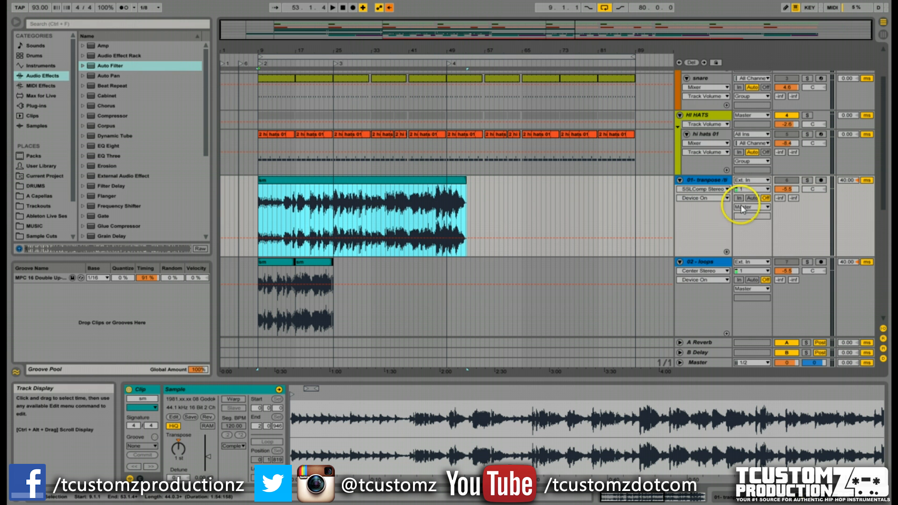
pyautogui.scroll(-2, 638, 203)
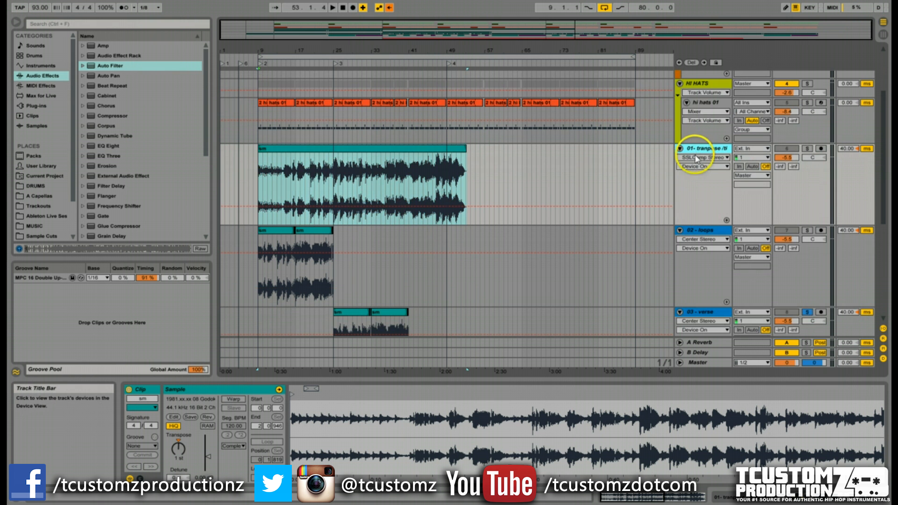
pyautogui.scroll(-5, 689, 206)
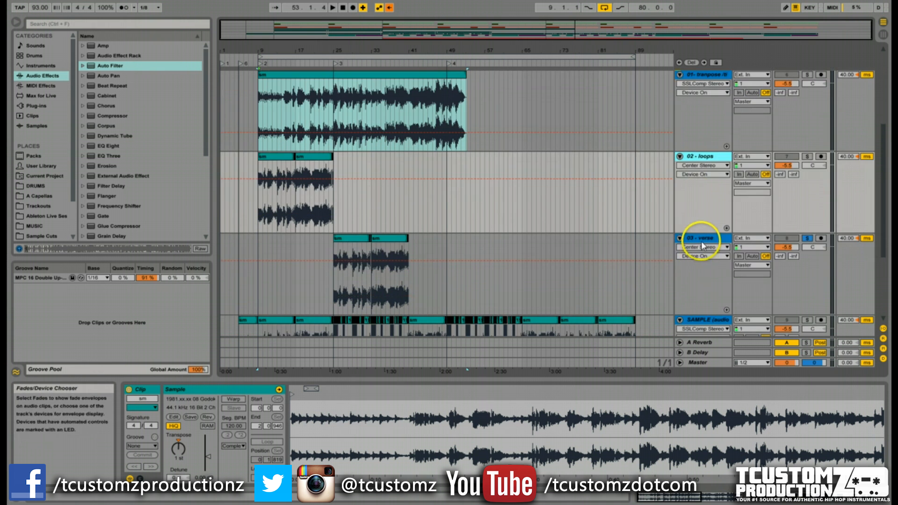
pyautogui.click(700, 241)
pyautogui.click(704, 320)
pyautogui.click(705, 74)
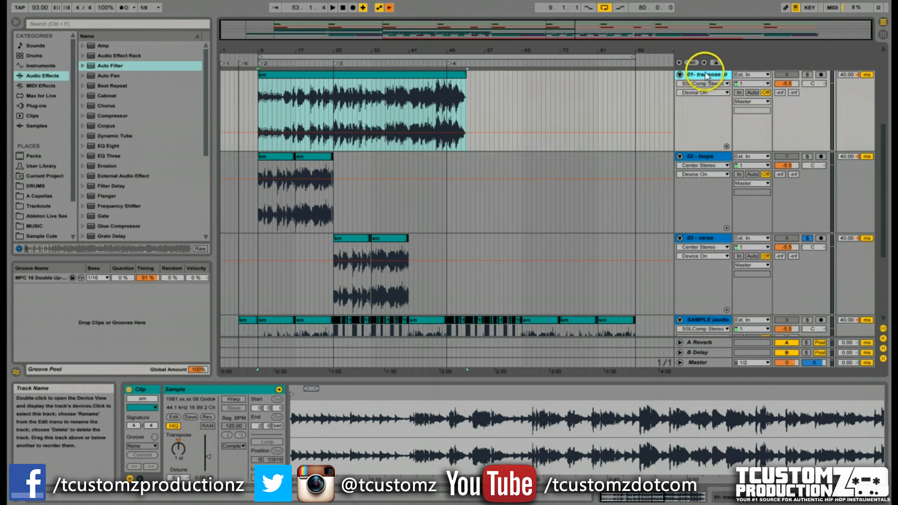
pyautogui.click(700, 158)
pyautogui.click(701, 247)
pyautogui.click(700, 240)
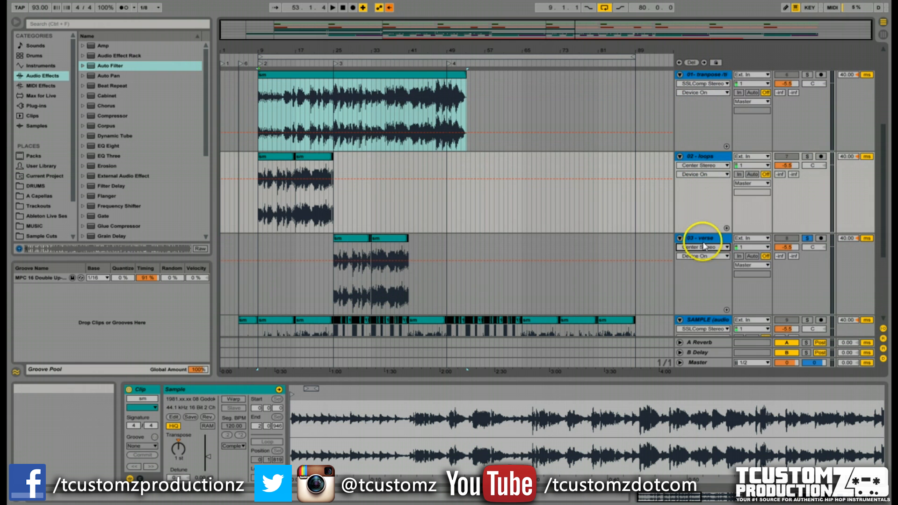
pyautogui.click(700, 241)
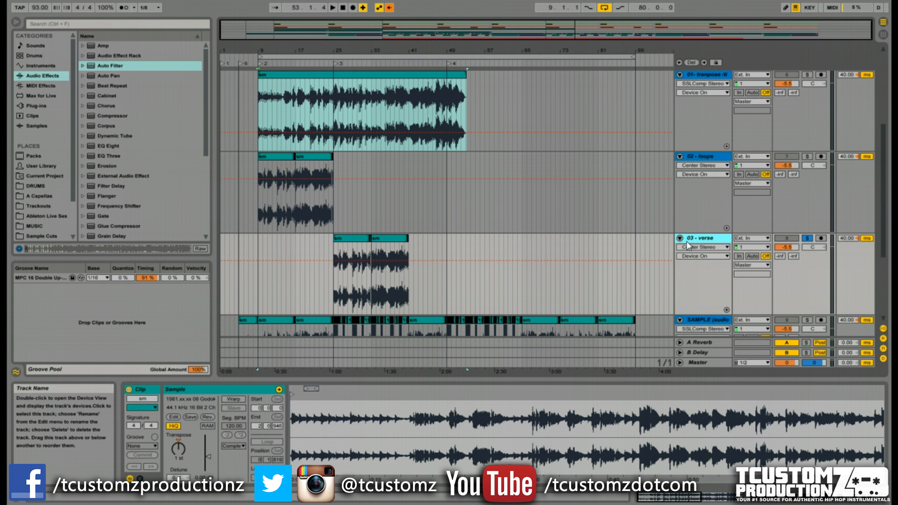
# Try warping the clip on track 01 with its current timing kept and adding warp markers along the waveform.
pyautogui.moveTo(385, 404); pyautogui.dragTo(385, 398)
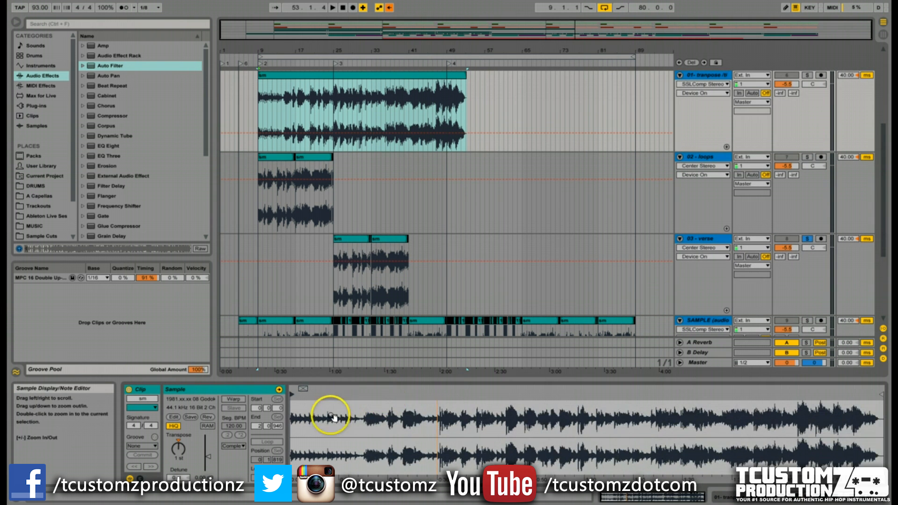
pyautogui.click(237, 399)
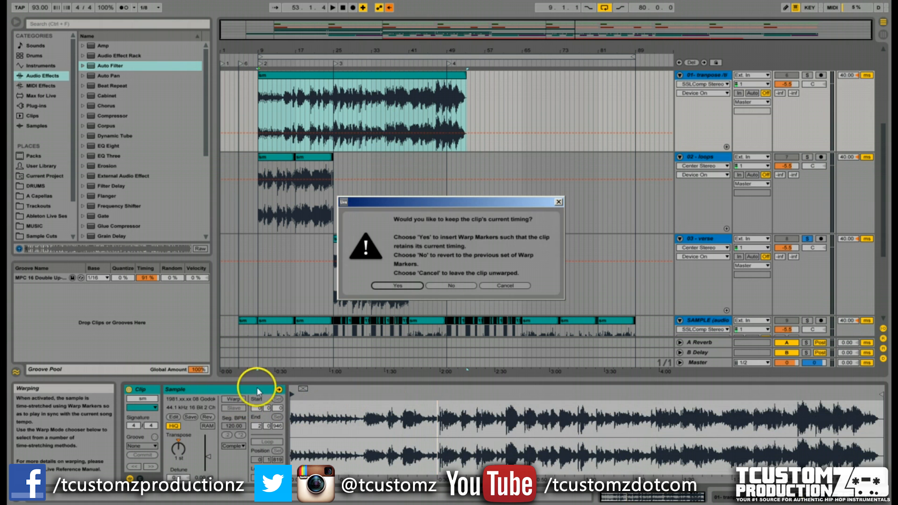
pyautogui.click(397, 285)
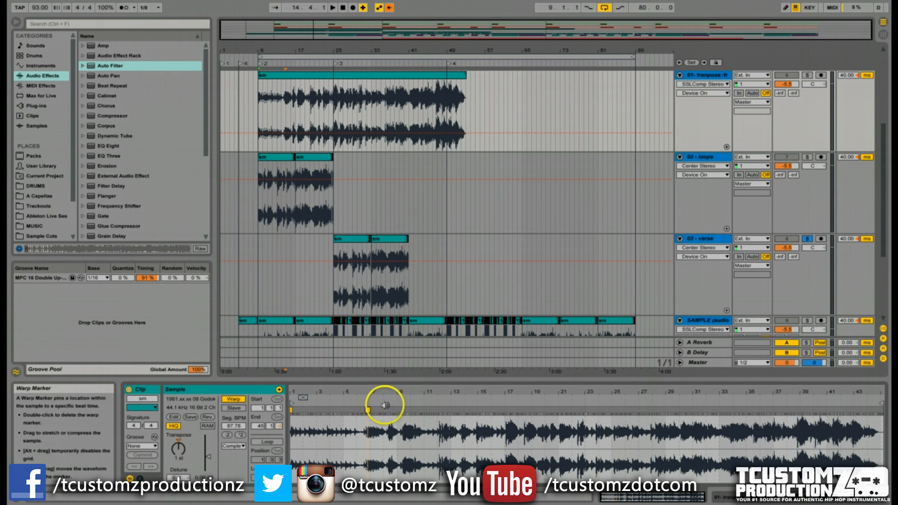
pyautogui.doubleClick(469, 408)
pyautogui.doubleClick(541, 410)
pyautogui.doubleClick(541, 410)
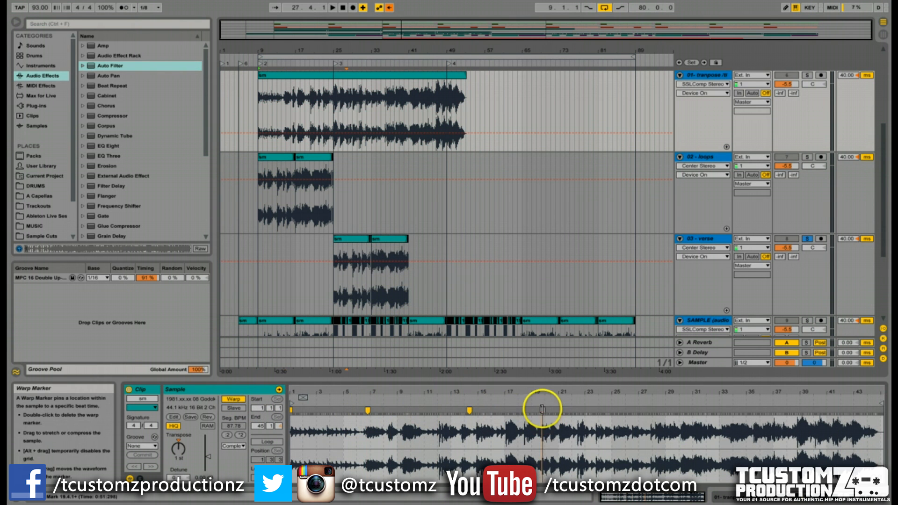
pyautogui.click(368, 406)
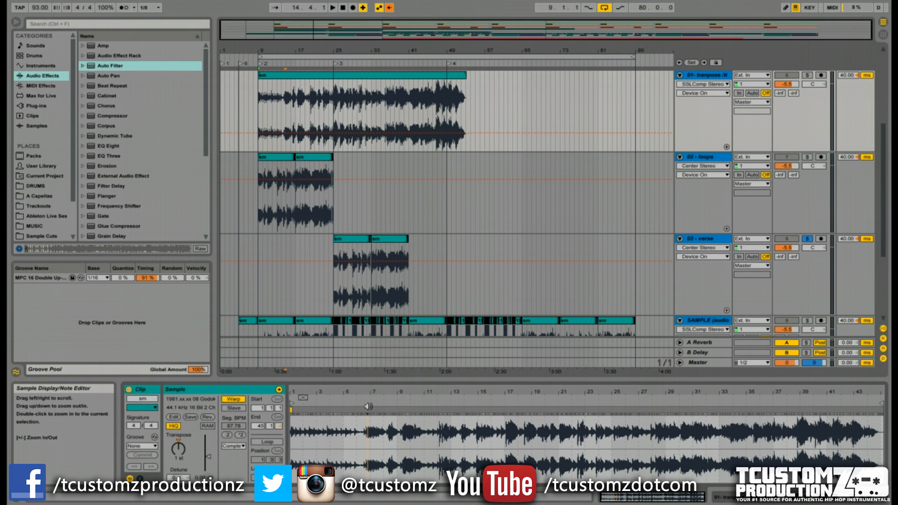
pyautogui.hotkey('ctrl', 'z')
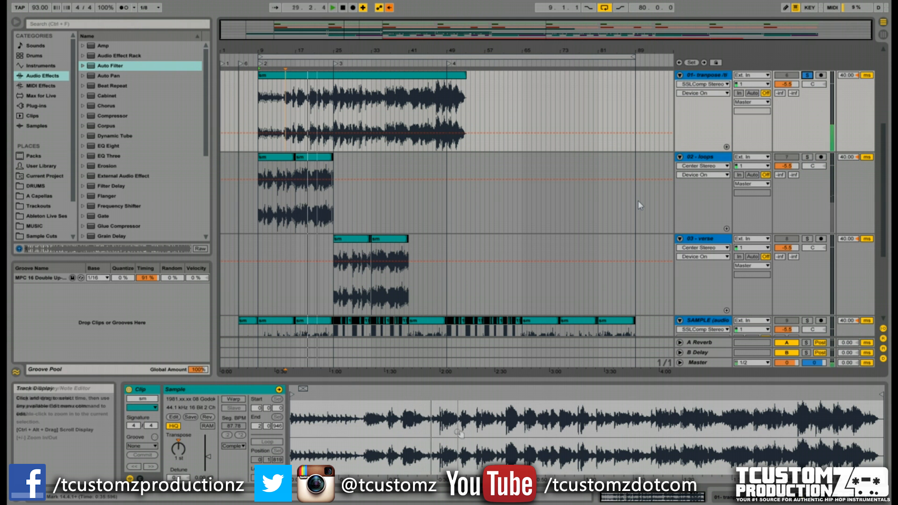
# Switch warping on and off again for the clip on track 01.
pyautogui.click(458, 432)
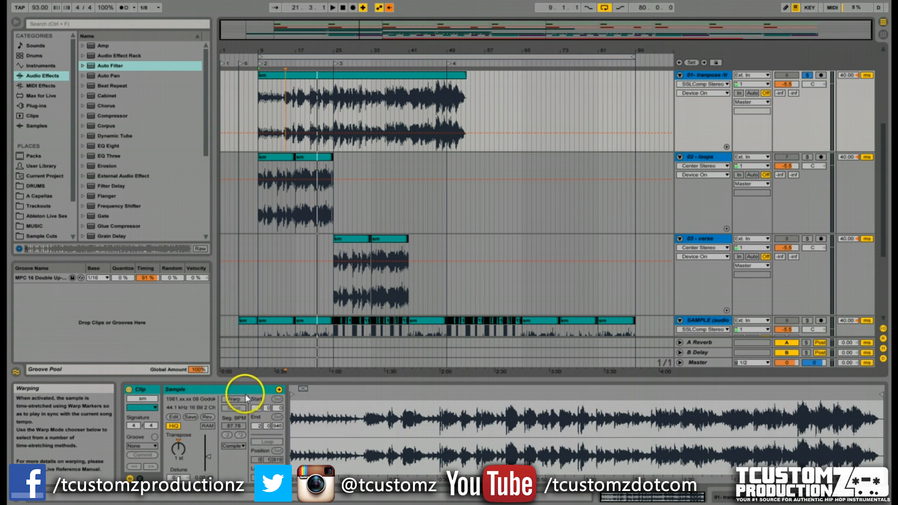
pyautogui.click(234, 399)
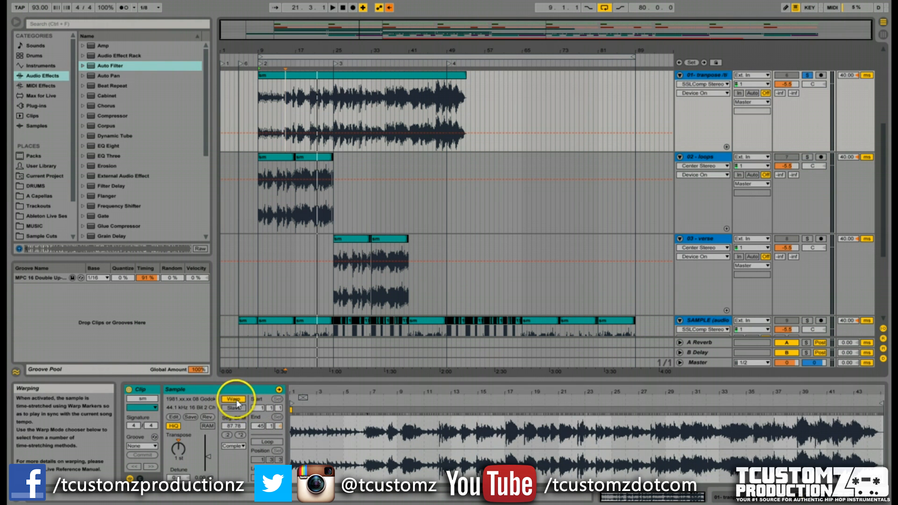
pyautogui.click(234, 400)
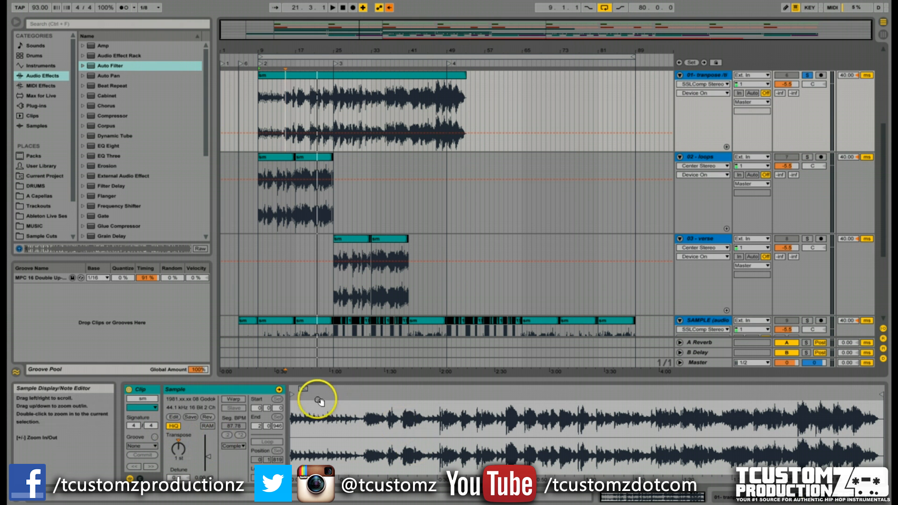
# Transpose the clip on track 01 to 7 st and switch on warping for it.
pyautogui.moveTo(286, 25); pyautogui.dragTo(285, 31)
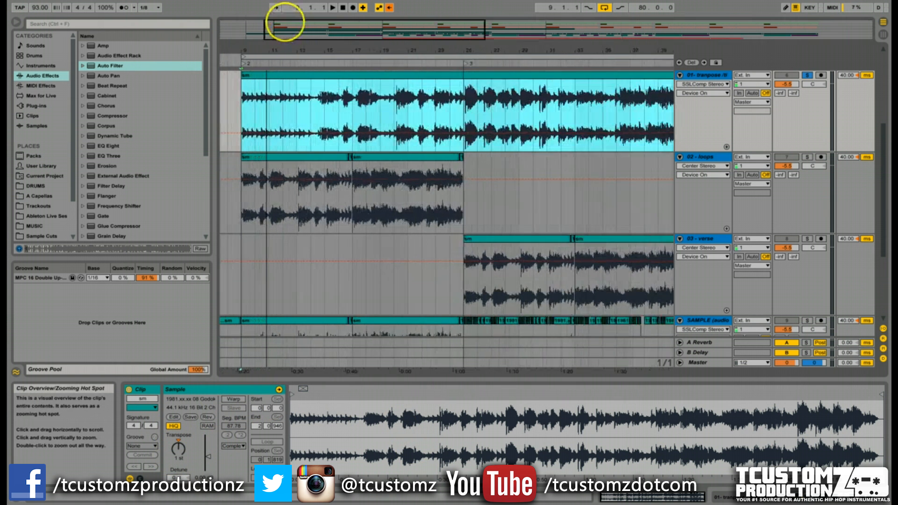
pyautogui.moveTo(412, 24); pyautogui.dragTo(413, 30)
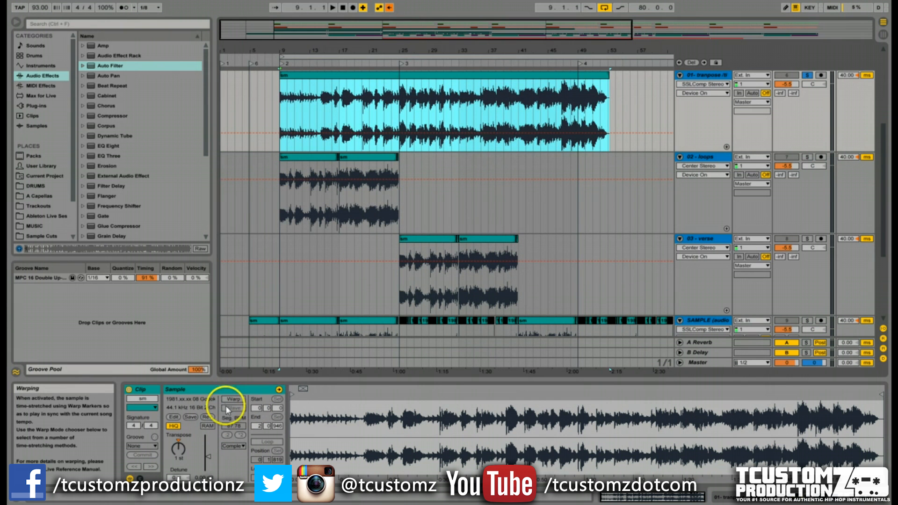
pyautogui.click(182, 449)
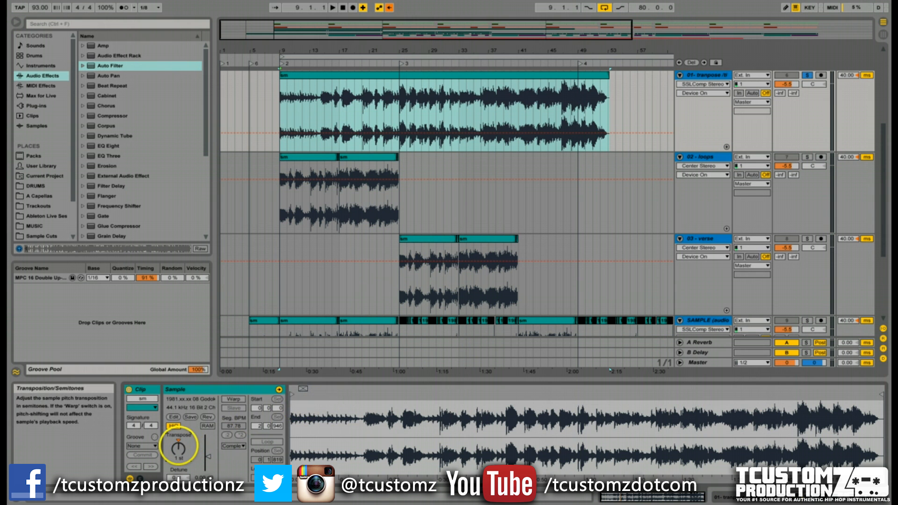
pyautogui.moveTo(178, 446)
pyautogui.mouseDown()
pyautogui.moveTo(177, 454)
pyautogui.moveTo(180, 448)
pyautogui.mouseUp()
pyautogui.click(233, 398)
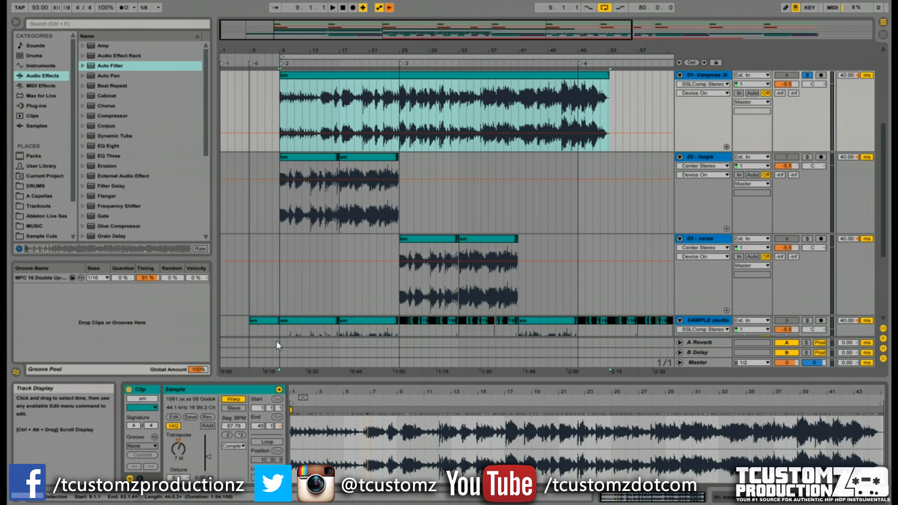
# Try transposing the unwarped clip on track 01 to 3 st, 5 st and 2 st.
pyautogui.click(179, 447)
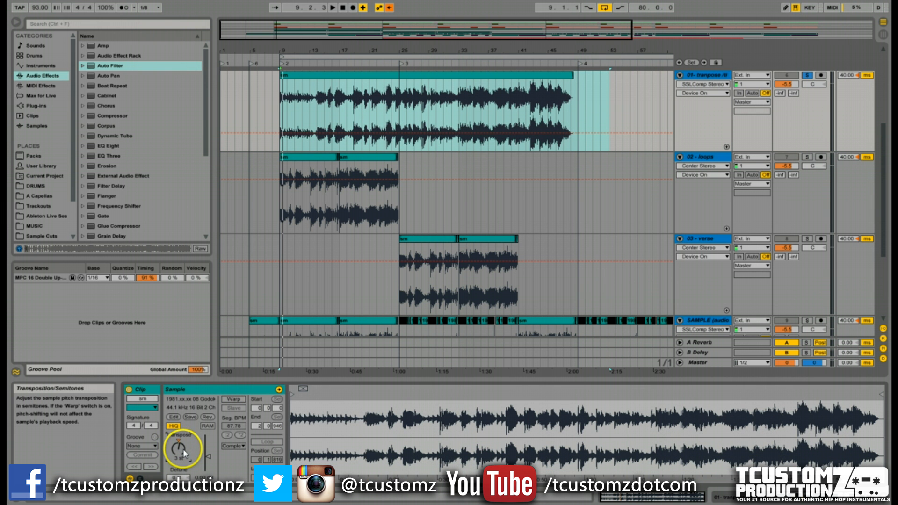
pyautogui.moveTo(184, 449); pyautogui.dragTo(183, 444)
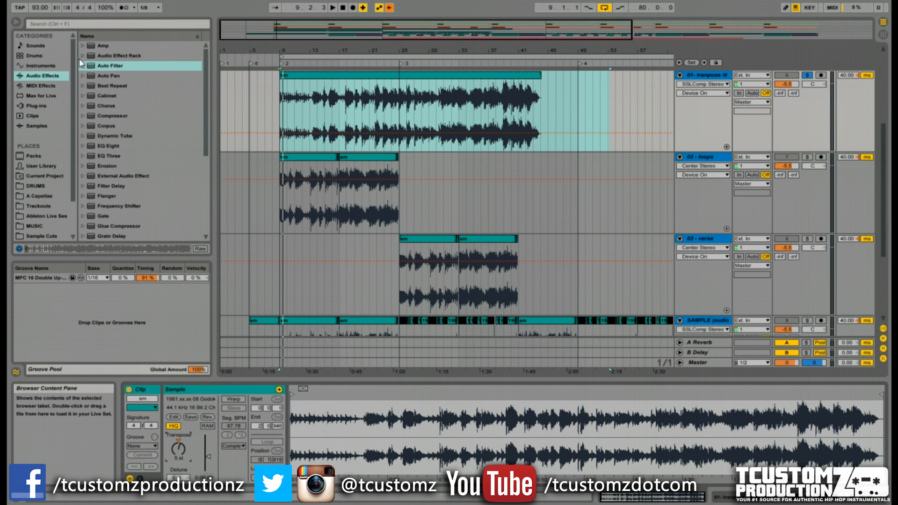
pyautogui.moveTo(180, 448); pyautogui.dragTo(181, 451)
# Play the arrangement while raising the track 01 clip's transposition in stages to 3, 5, 6 and finally 7 st.
pyautogui.press('space')
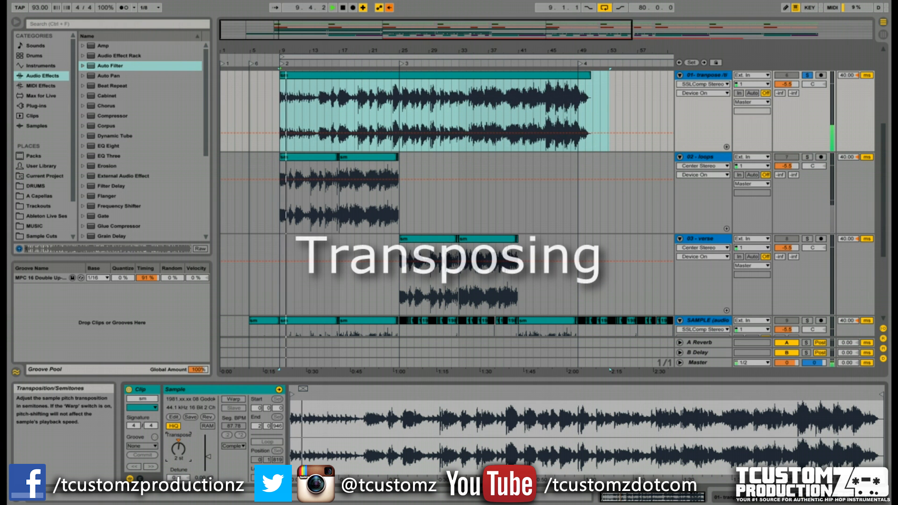
pyautogui.moveTo(181, 450); pyautogui.dragTo(181, 447)
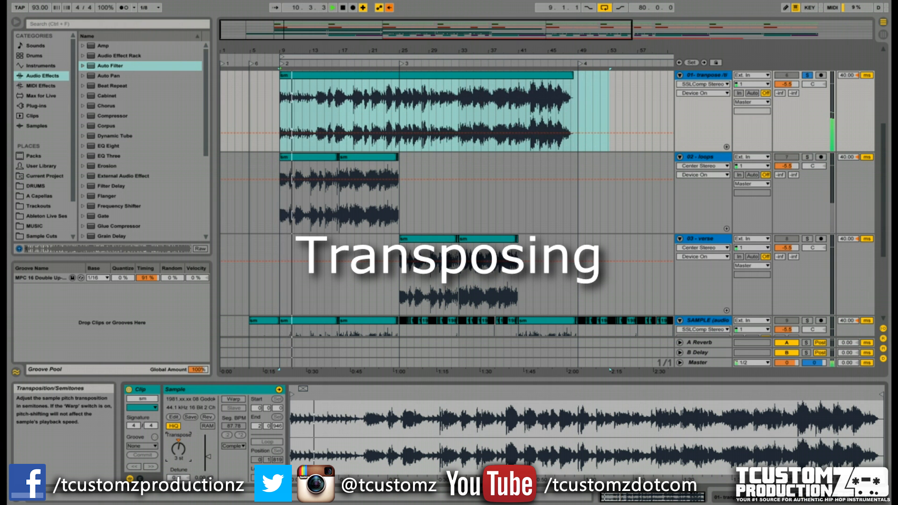
pyautogui.press('Up')
pyautogui.press('Up')
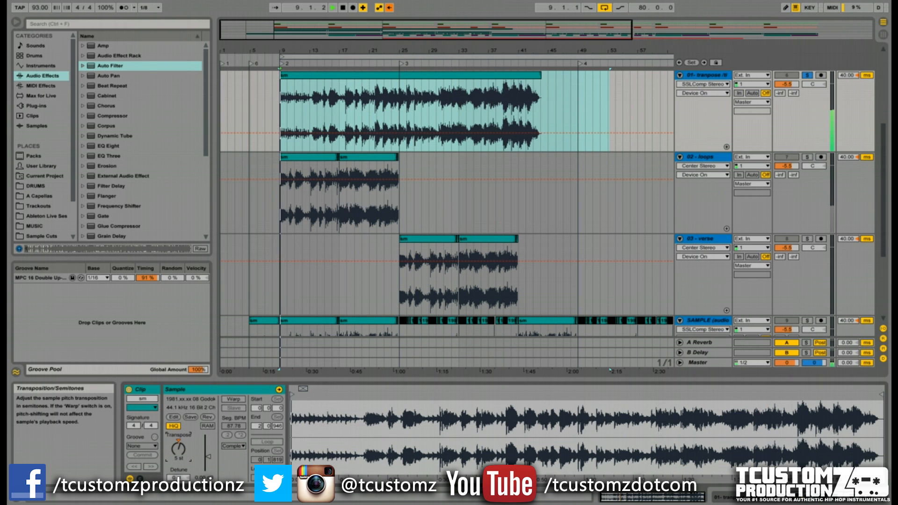
pyautogui.moveTo(181, 450); pyautogui.dragTo(180, 448)
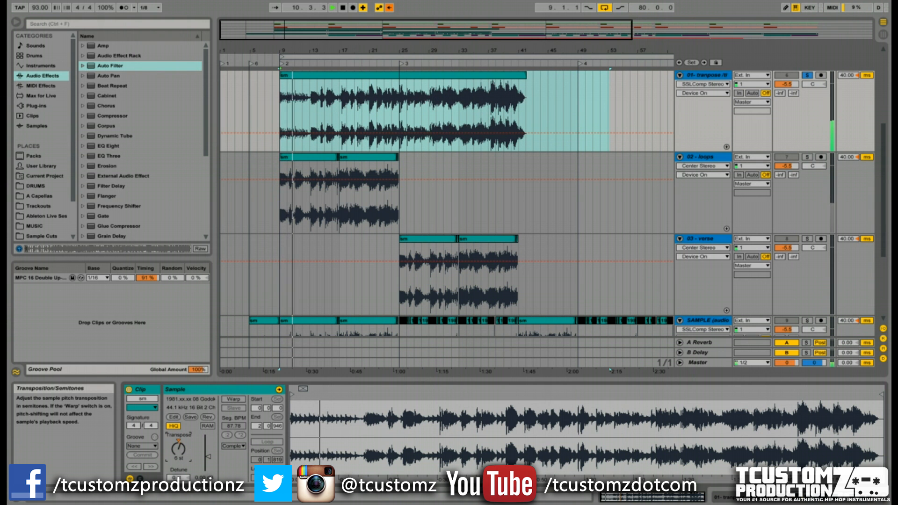
pyautogui.moveTo(180, 450); pyautogui.dragTo(181, 448)
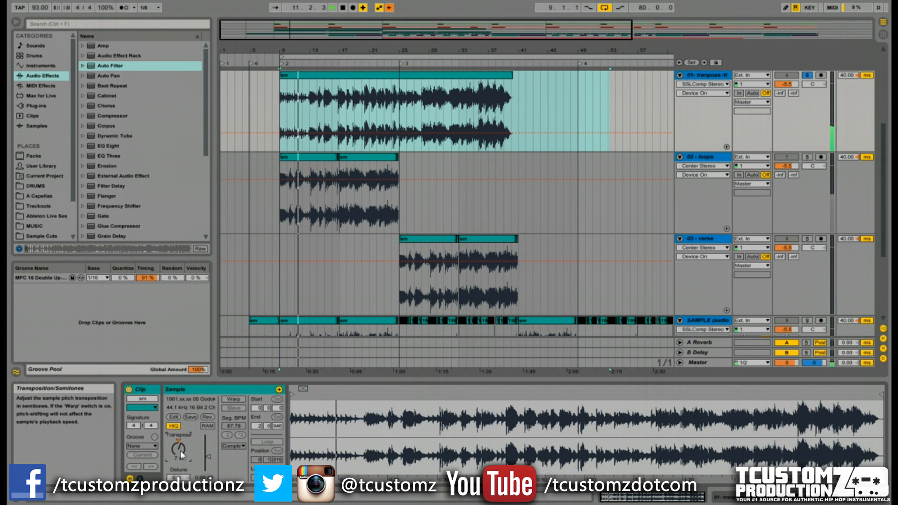
pyautogui.click(358, 397)
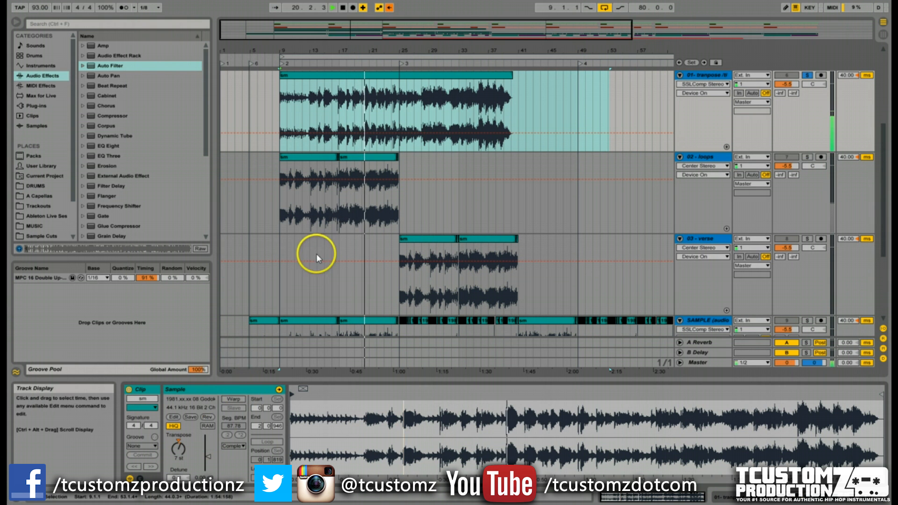
pyautogui.press('space')
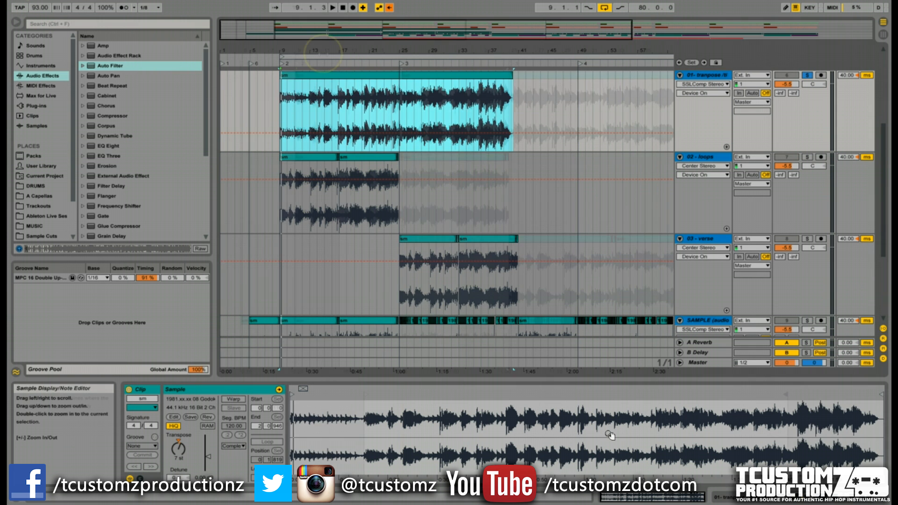
# Add a locator at bar 17, where the second clip on track 01 begins.
pyautogui.press('space')
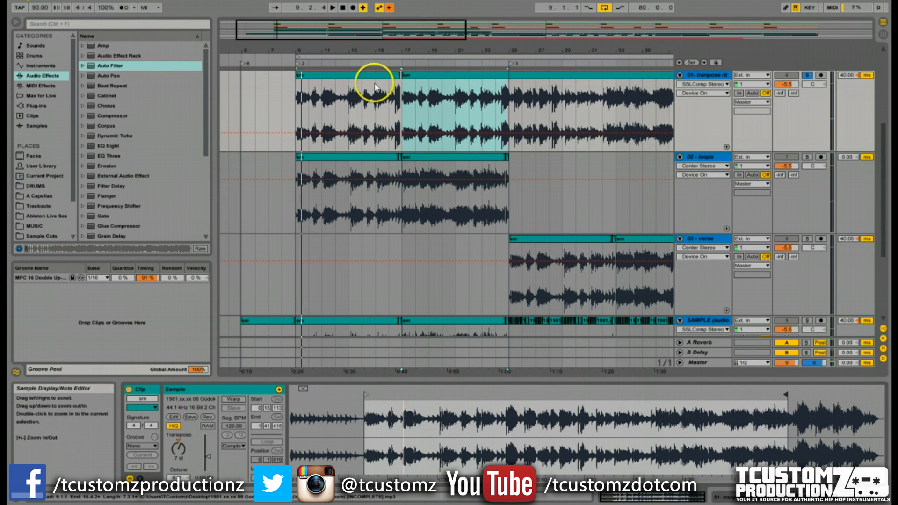
pyautogui.press('space')
pyautogui.rightClick(405, 63)
pyautogui.click(419, 88)
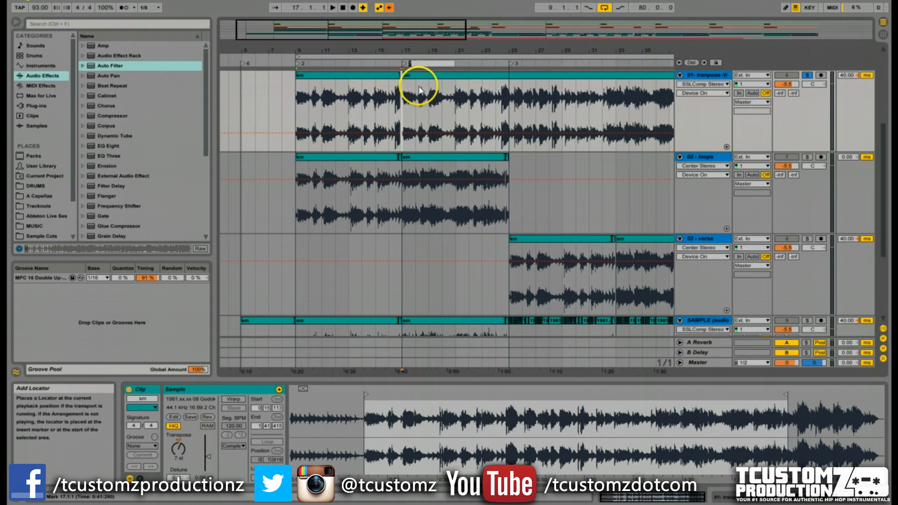
pyautogui.rightClick(405, 64)
pyautogui.click(423, 118)
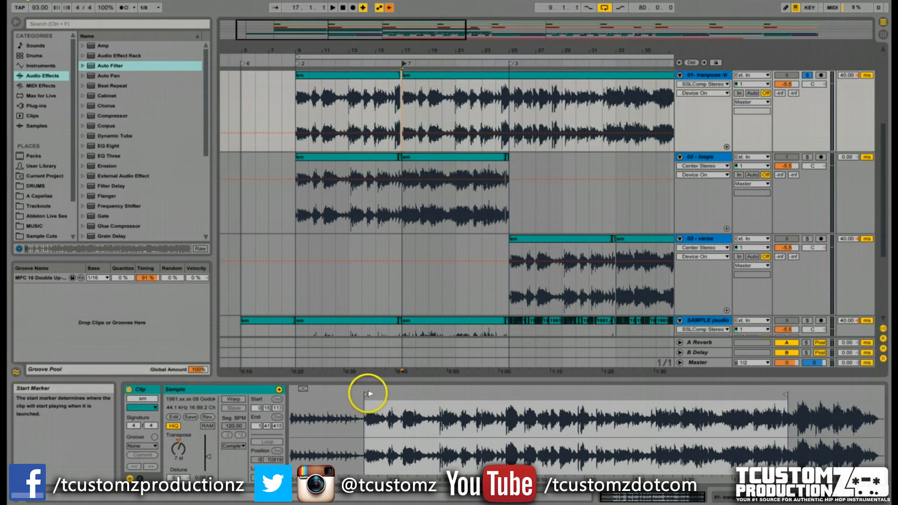
# Move the start marker of track 01's second clip to about 1:14:489, checking by playback, and extend the clip's end to bar 25.
pyautogui.moveTo(366, 391)
pyautogui.mouseDown()
pyautogui.moveTo(726, 391)
pyautogui.moveTo(659, 391)
pyautogui.moveTo(652, 424)
pyautogui.moveTo(652, 395)
pyautogui.mouseUp()
pyautogui.press('space')
pyautogui.press('space')
pyautogui.press('space')
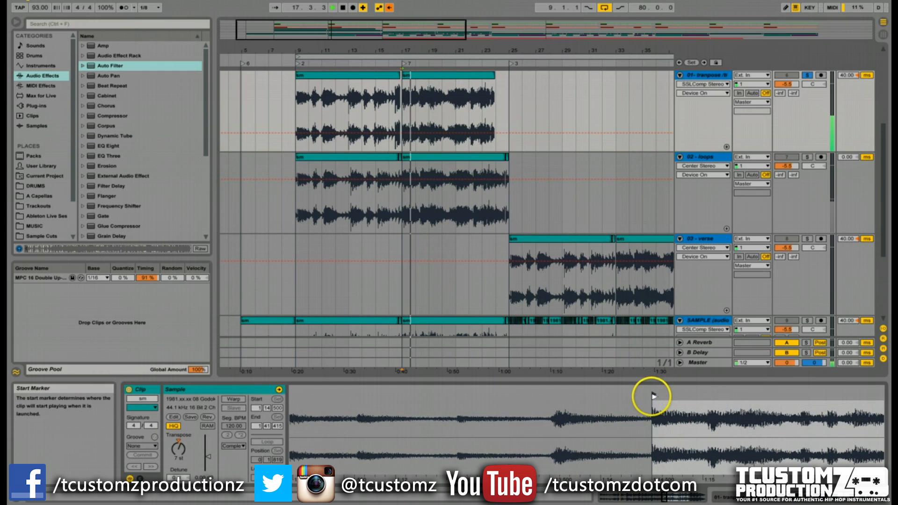
pyautogui.press('space')
pyautogui.press('space')
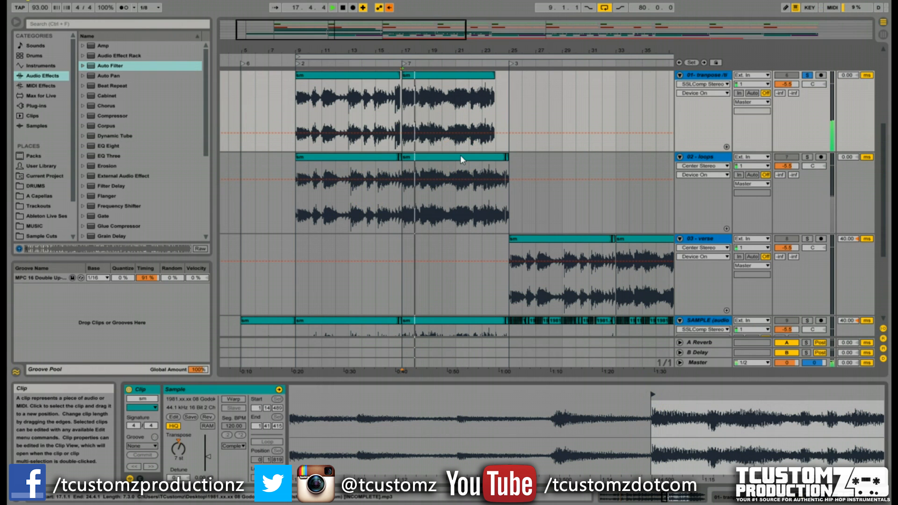
pyautogui.moveTo(491, 75); pyautogui.dragTo(508, 74)
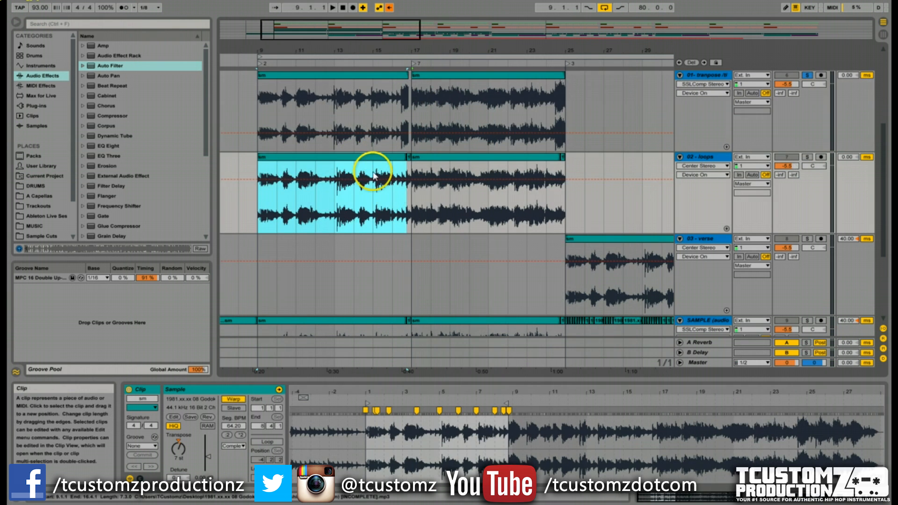
# Compare the warp markers of the first clip on track 02 - loops with the unwarped first clip on track 01.
pyautogui.click(720, 158)
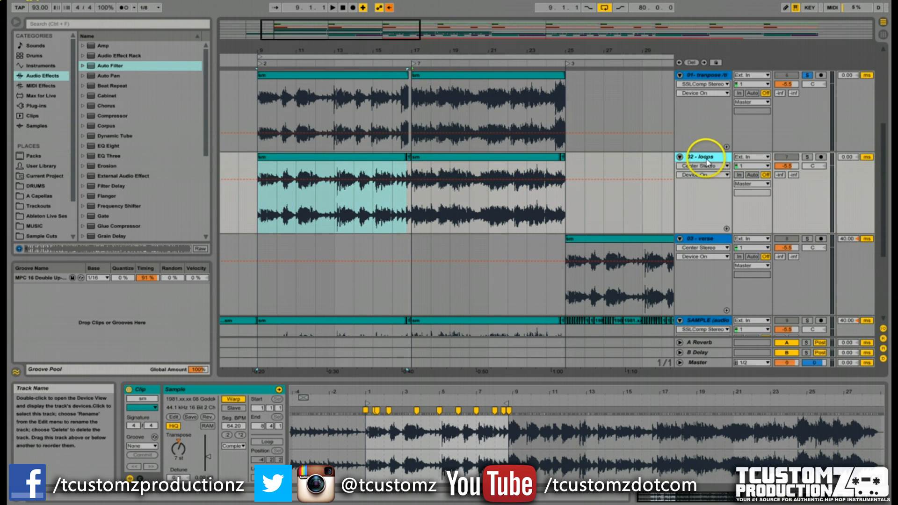
pyautogui.click(360, 158)
pyautogui.click(365, 75)
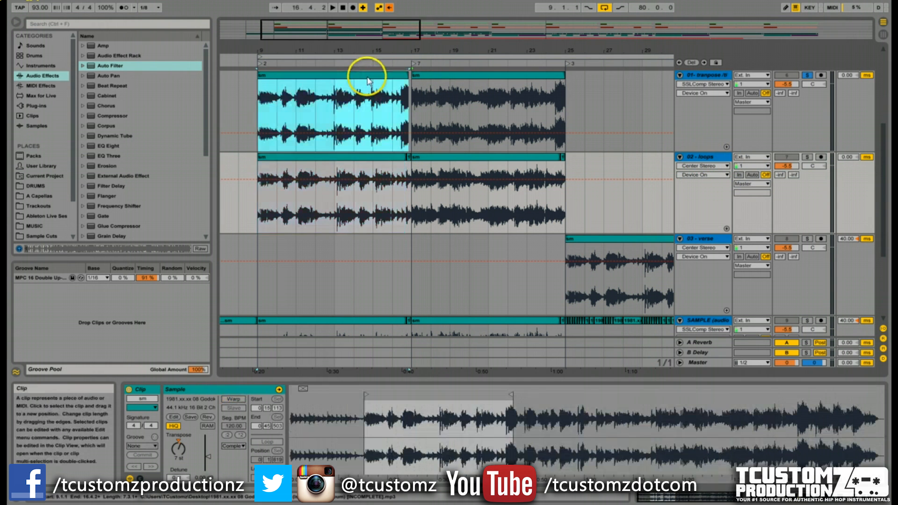
pyautogui.click(341, 159)
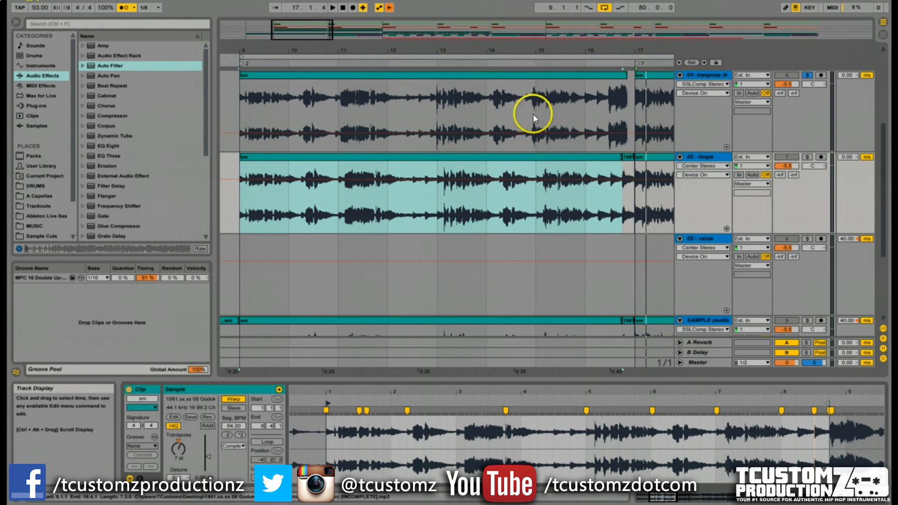
pyautogui.click(521, 76)
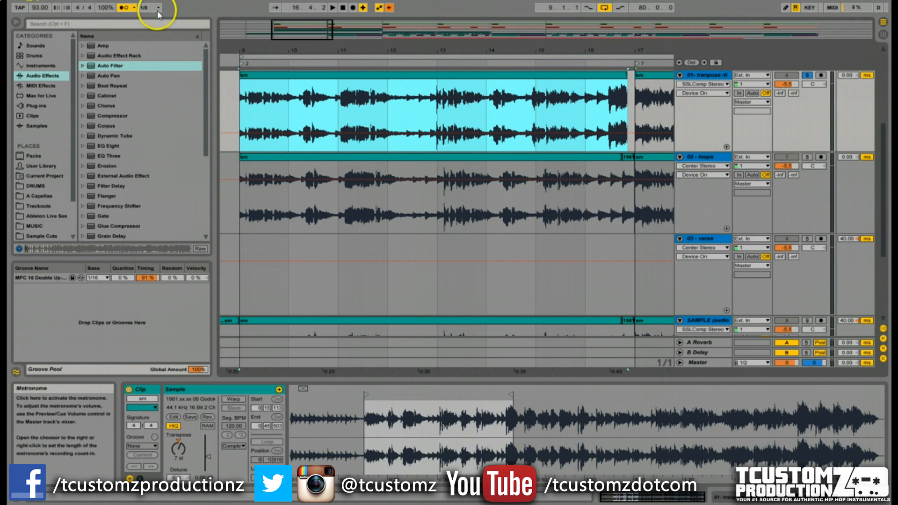
pyautogui.click(369, 159)
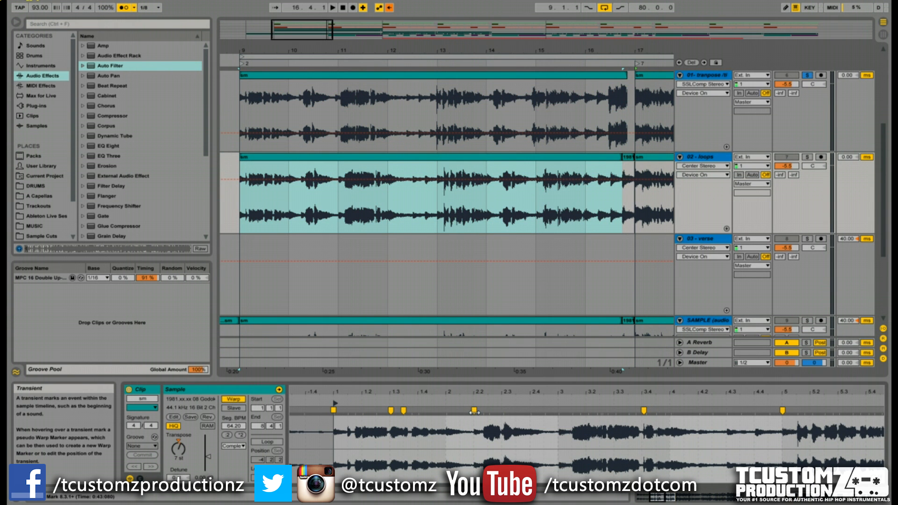
pyautogui.click(473, 410)
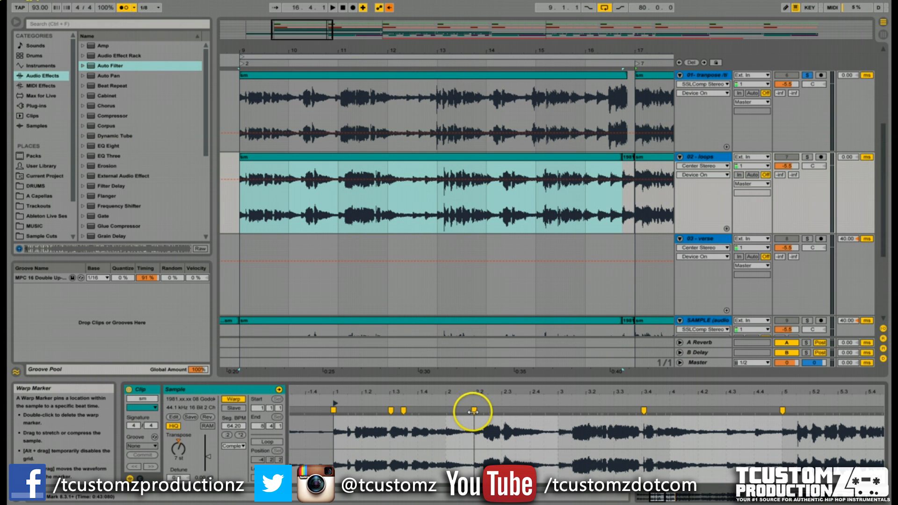
# Turn on warping for the first clip on track 01 and keep the clip's current timing.
pyautogui.click(361, 76)
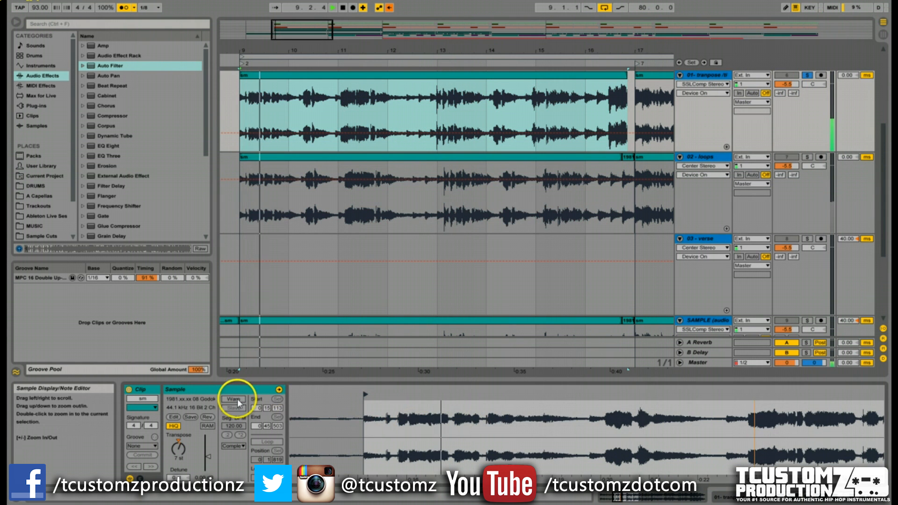
pyautogui.click(237, 400)
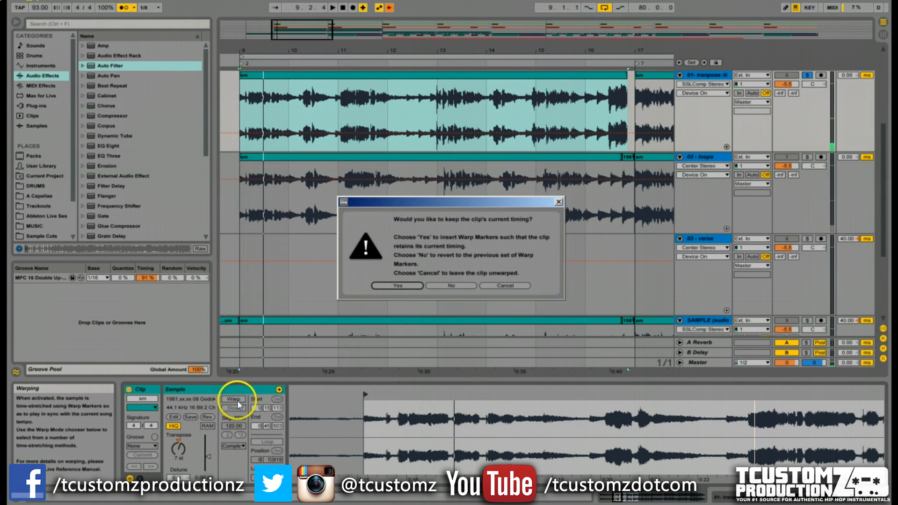
pyautogui.click(399, 285)
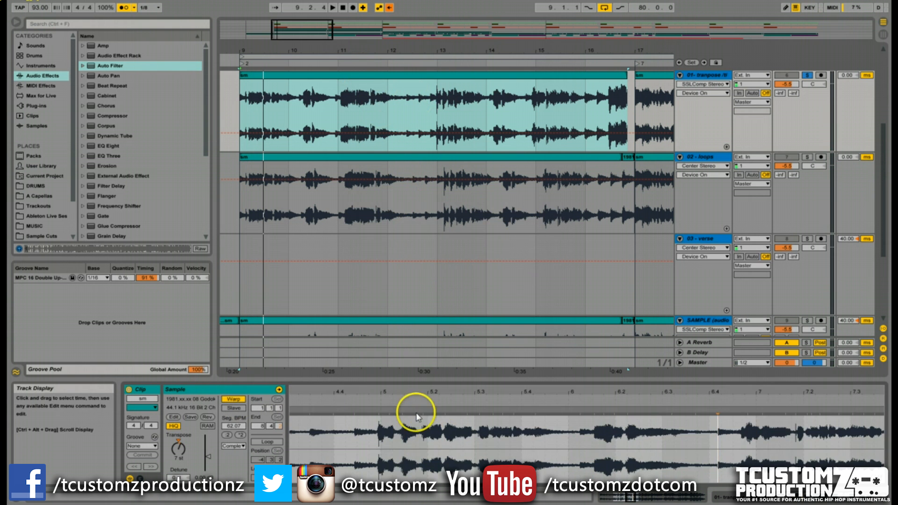
# Pin warp markers at bars 2 and 3 of track 01's first clip, aligning the hits to the grid and checking by playback.
pyautogui.moveTo(405, 388)
pyautogui.mouseDown()
pyautogui.moveTo(513, 387)
pyautogui.moveTo(514, 414)
pyautogui.mouseUp()
pyautogui.press('space')
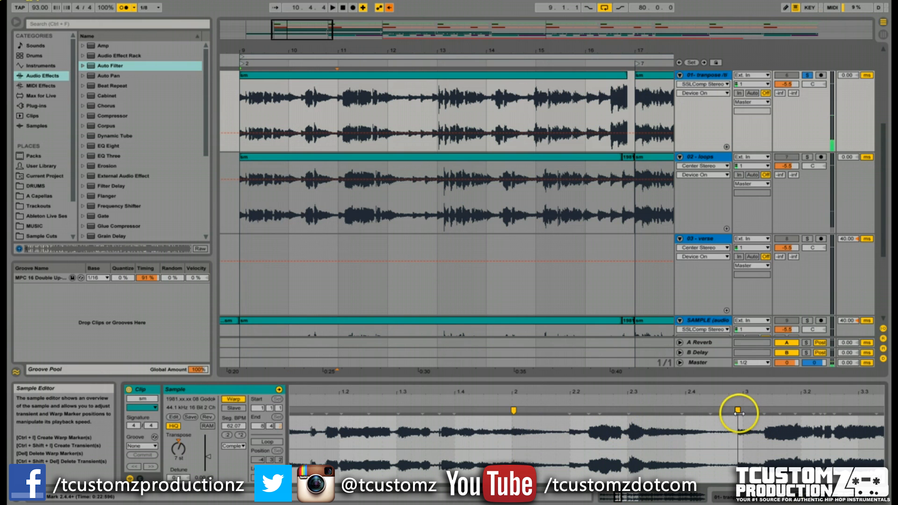
pyautogui.moveTo(738, 411); pyautogui.dragTo(745, 411)
pyautogui.click(572, 403)
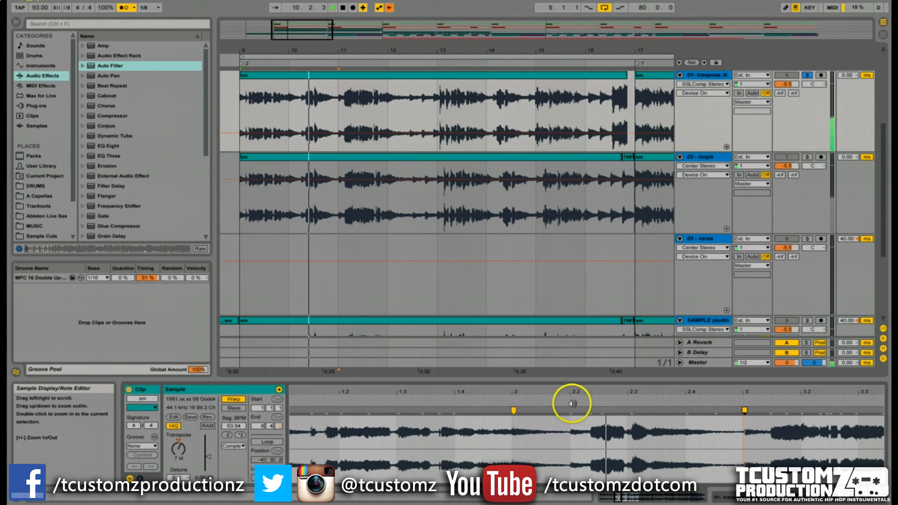
pyautogui.click(561, 401)
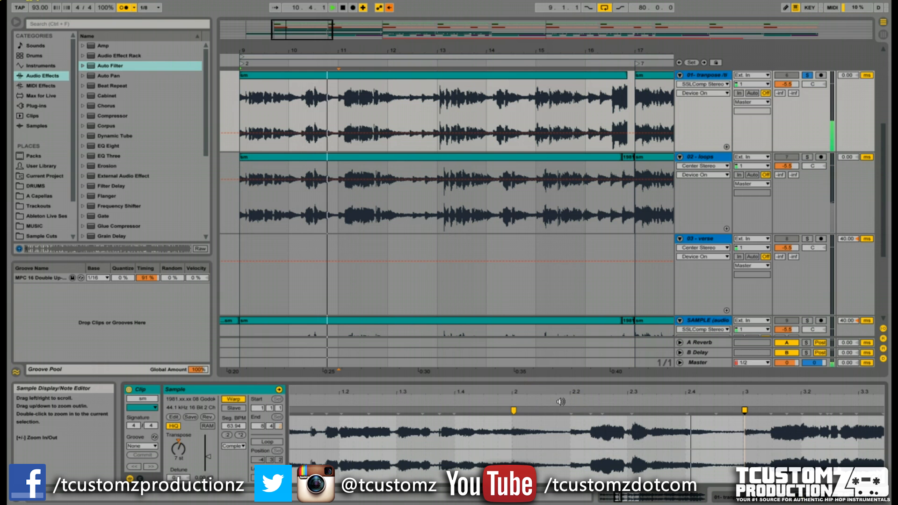
# Pin warp markers at 3.4 and 4.2 in track 01's first clip, aligning the transients to those beats.
pyautogui.moveTo(758, 389); pyautogui.dragTo(481, 389)
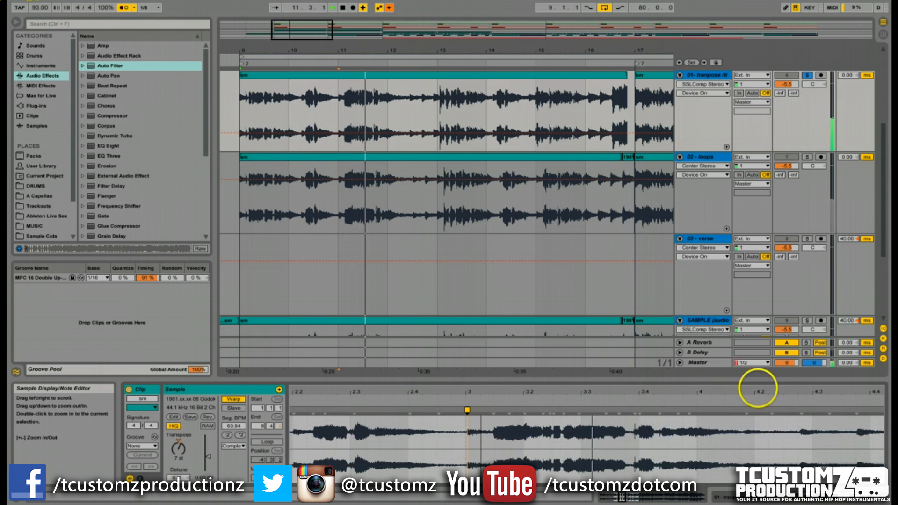
pyautogui.click(639, 411)
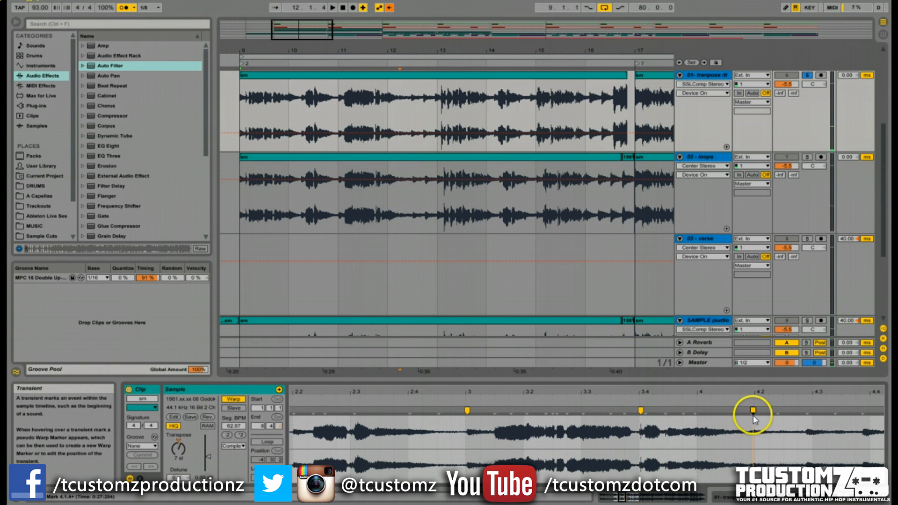
pyautogui.click(754, 413)
pyautogui.moveTo(752, 411)
pyautogui.mouseDown()
pyautogui.moveTo(733, 388)
pyautogui.moveTo(564, 386)
pyautogui.mouseUp()
pyautogui.press('space')
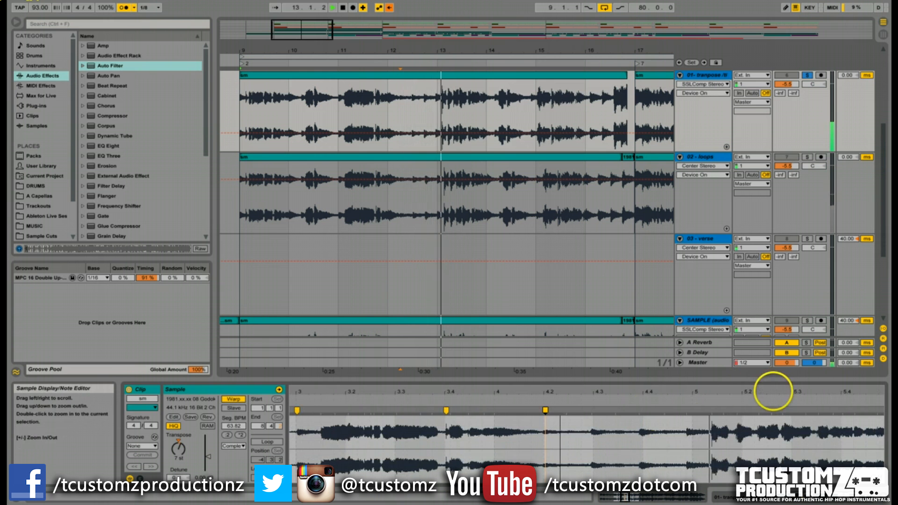
# Align the sample's hits at bars 5 and 6 of track 01's first clip with warp markers.
pyautogui.doubleClick(686, 411)
pyautogui.moveTo(686, 411)
pyautogui.mouseDown()
pyautogui.moveTo(725, 381)
pyautogui.moveTo(527, 397)
pyautogui.mouseUp()
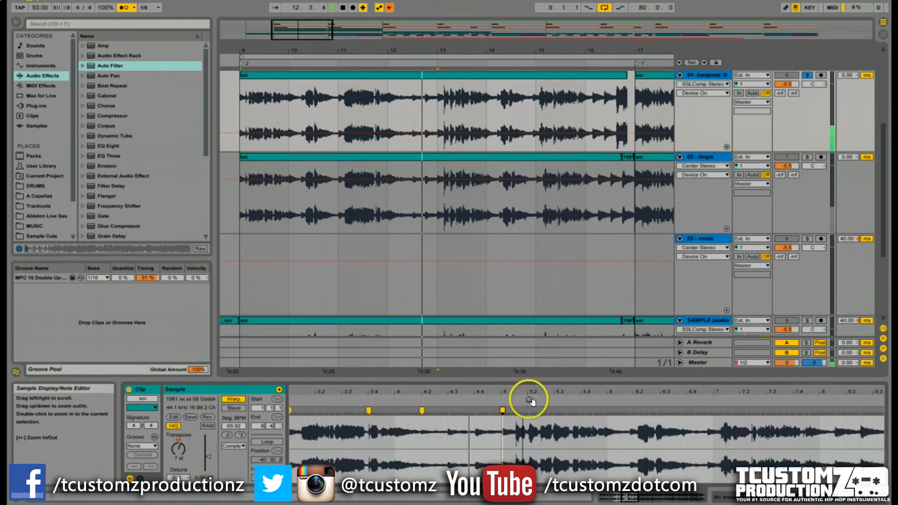
pyautogui.moveTo(605, 393)
pyautogui.mouseDown()
pyautogui.moveTo(602, 407)
pyautogui.moveTo(618, 410)
pyautogui.mouseUp()
pyautogui.doubleClick(603, 411)
# Add warp markers at 6.3 and bar 7 of track 01's first clip and line the transients up with them.
pyautogui.moveTo(720, 389); pyautogui.dragTo(513, 389)
pyautogui.doubleClick(621, 411)
pyautogui.moveTo(620, 411); pyautogui.dragTo(626, 411)
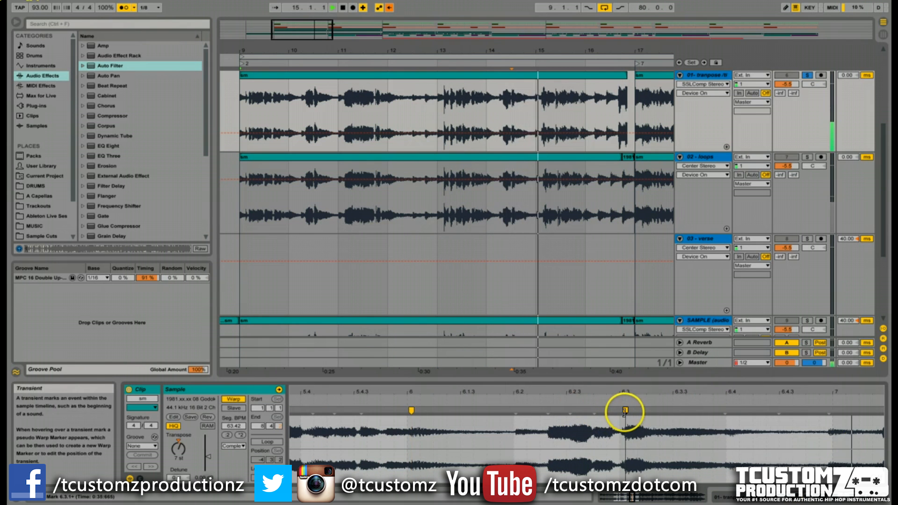
pyautogui.moveTo(847, 390)
pyautogui.mouseDown()
pyautogui.moveTo(621, 389)
pyautogui.moveTo(612, 411)
pyautogui.mouseUp()
pyautogui.doubleClick(599, 411)
# Add a warp marker at bar 8 of track 01's first clip and set the clip's end marker to 8.4.1.
pyautogui.moveTo(653, 391); pyautogui.dragTo(651, 387)
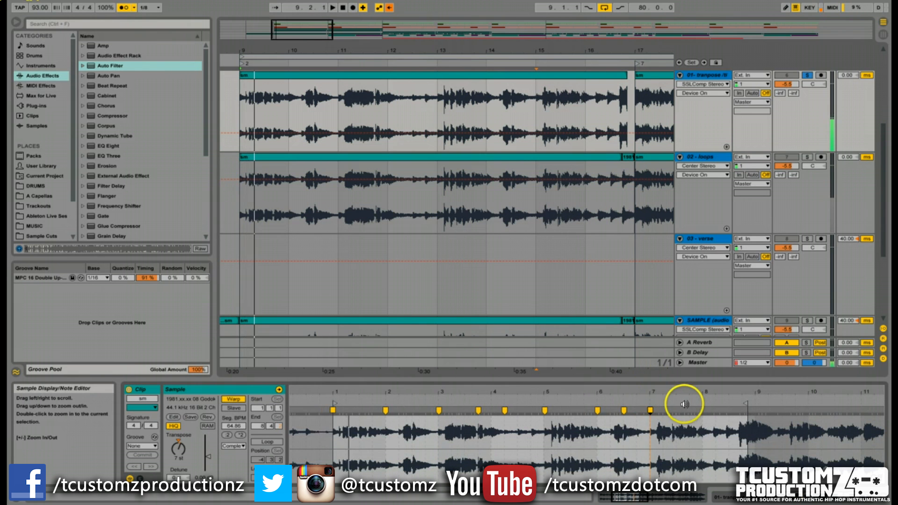
pyautogui.moveTo(744, 403); pyautogui.dragTo(815, 404)
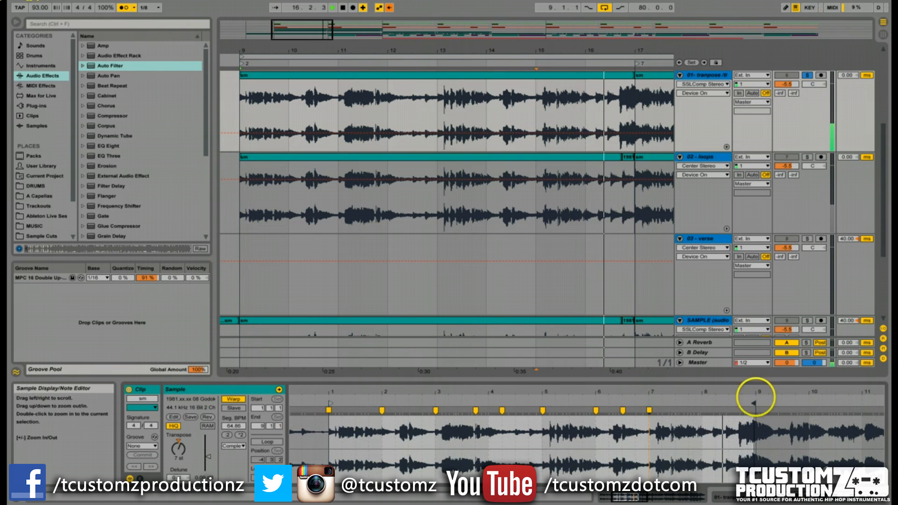
pyautogui.moveTo(754, 397)
pyautogui.mouseDown()
pyautogui.moveTo(627, 417)
pyautogui.moveTo(651, 411)
pyautogui.mouseUp()
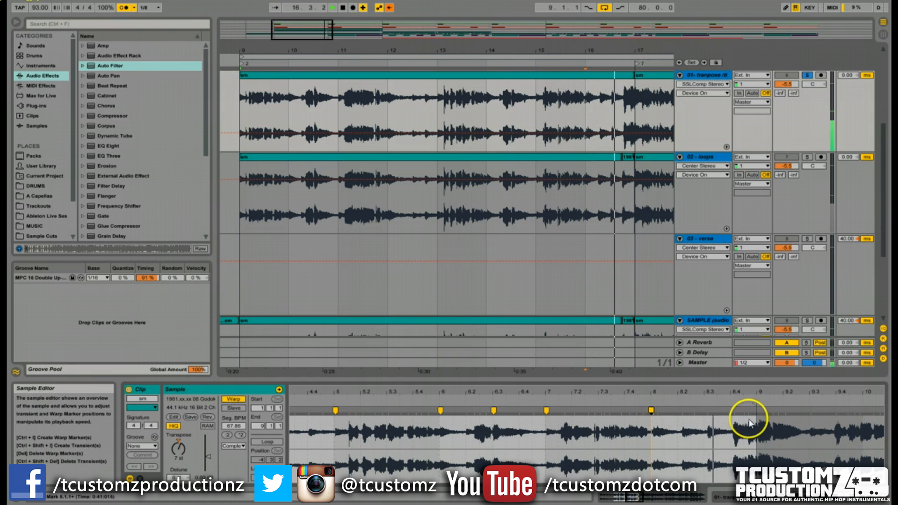
pyautogui.moveTo(757, 414)
pyautogui.mouseDown()
pyautogui.moveTo(725, 409)
pyautogui.moveTo(733, 411)
pyautogui.mouseUp()
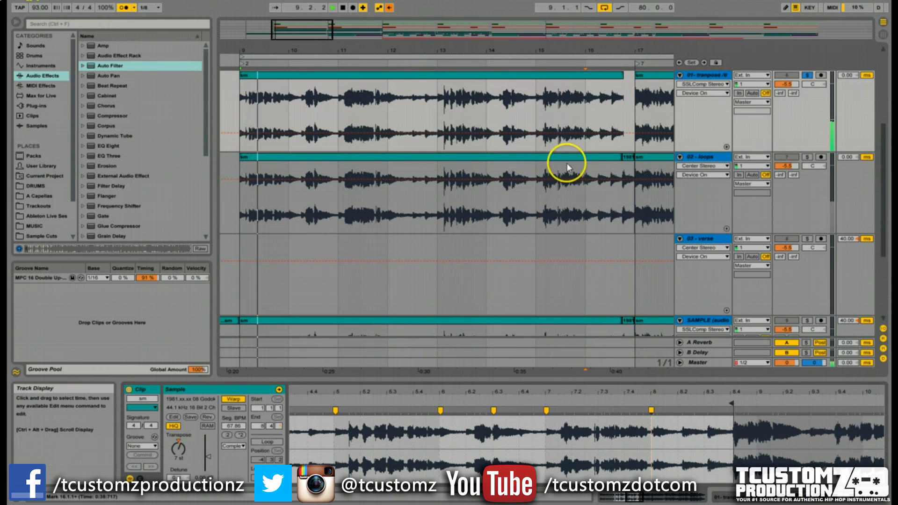
# Play the warped first clip on track 01 and review the warp markers of the first clip on track 02.
pyautogui.click(492, 80)
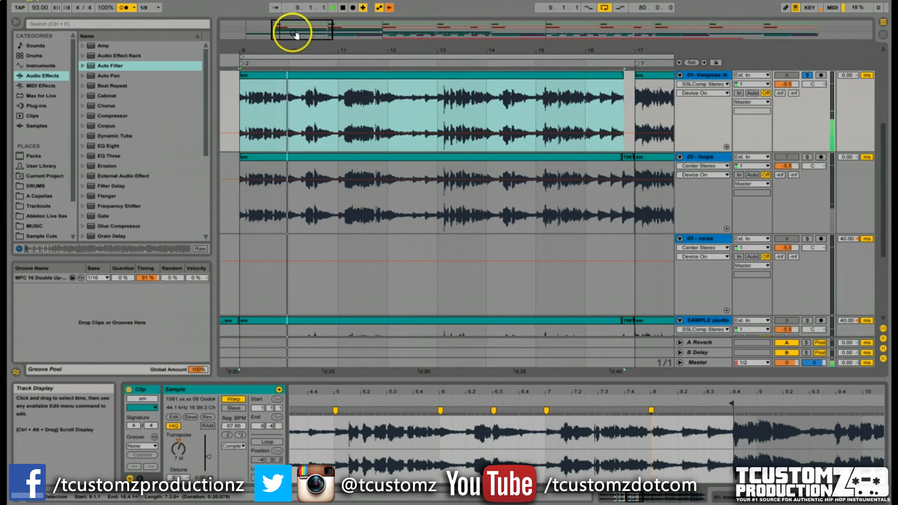
pyautogui.moveTo(294, 28); pyautogui.dragTo(294, 33)
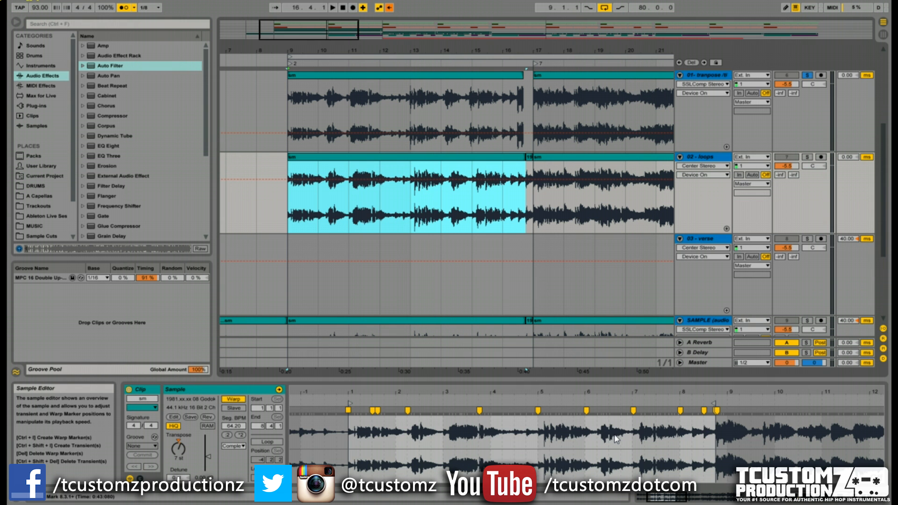
pyautogui.moveTo(702, 390); pyautogui.dragTo(703, 393)
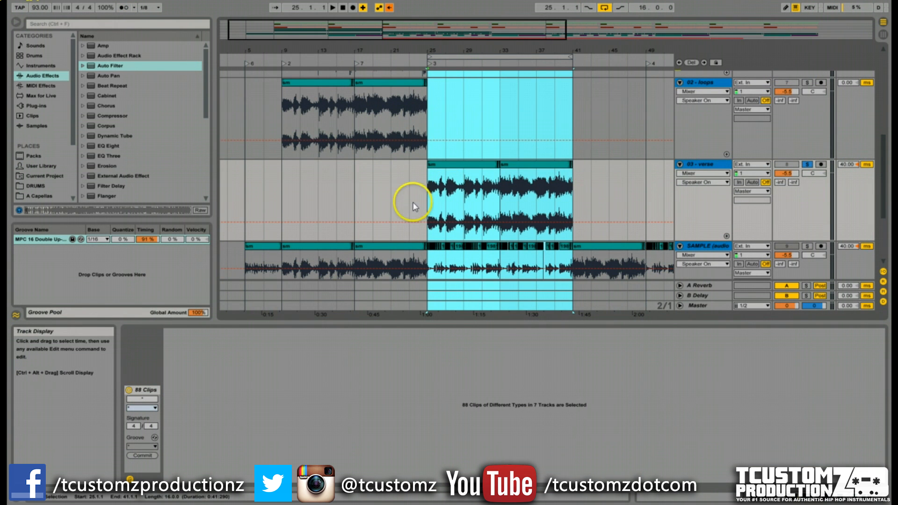
# Open the first clip on track 03 - verse at bar 25 and set the arrangement's fixed grid to 1/8.
pyautogui.scroll(-3, 402, 215)
pyautogui.scroll(3, 439, 179)
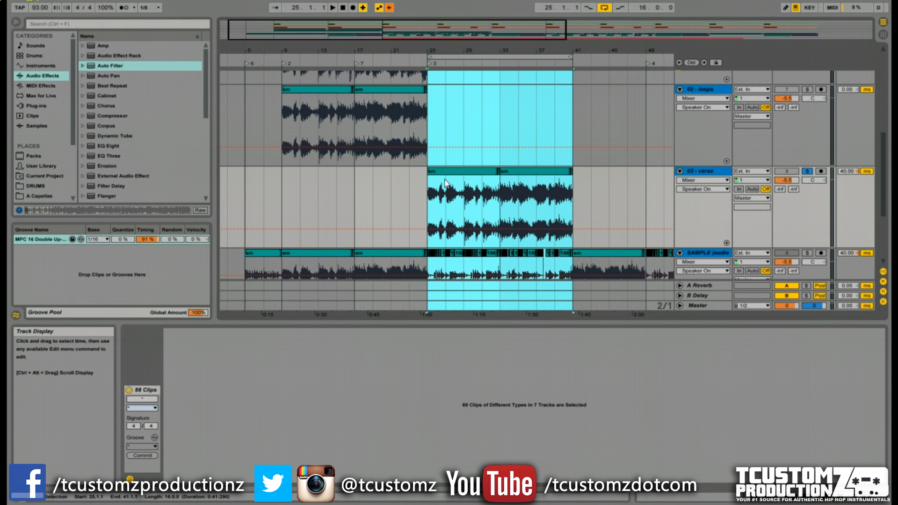
pyautogui.moveTo(430, 27); pyautogui.dragTo(431, 38)
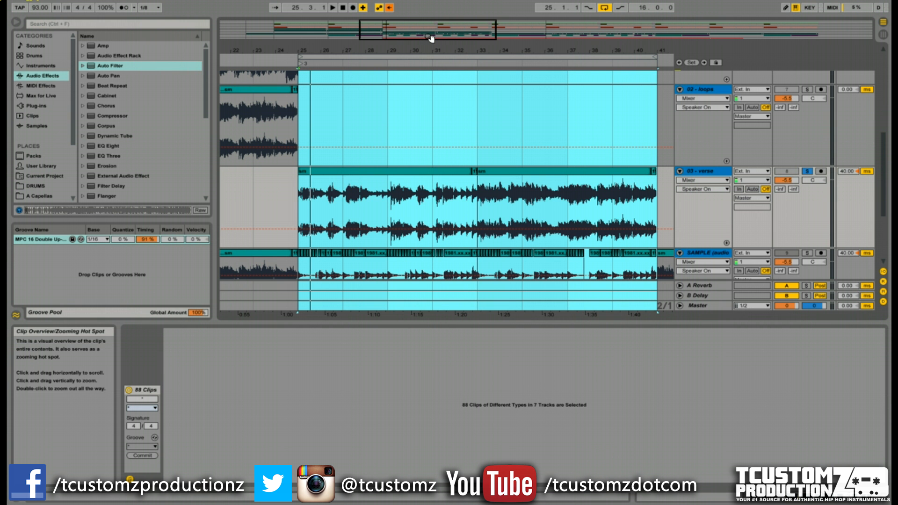
pyautogui.moveTo(385, 41); pyautogui.dragTo(320, 35)
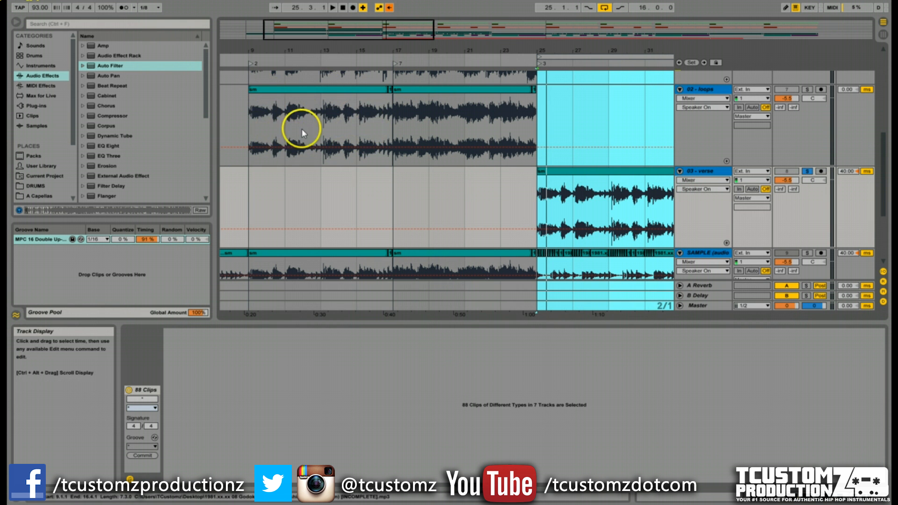
pyautogui.moveTo(397, 28); pyautogui.dragTo(397, 28)
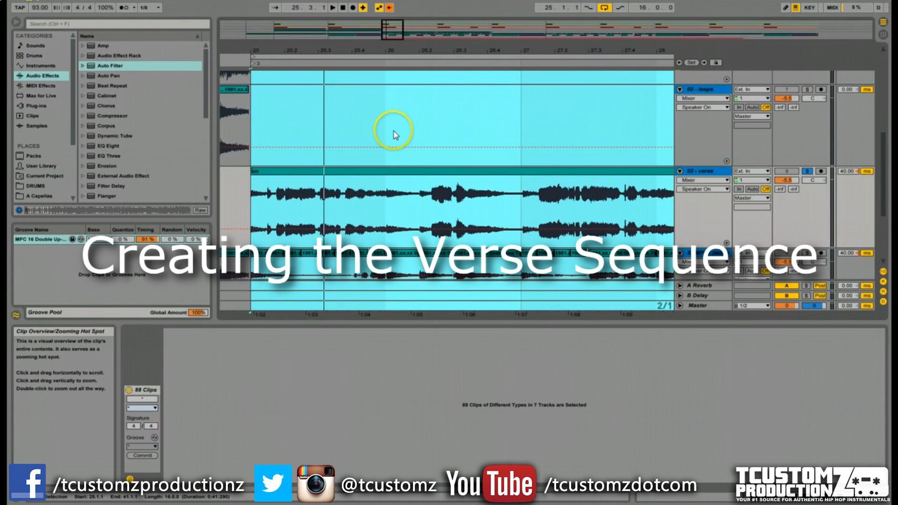
pyautogui.click(384, 179)
pyautogui.scroll(2, 297, 72)
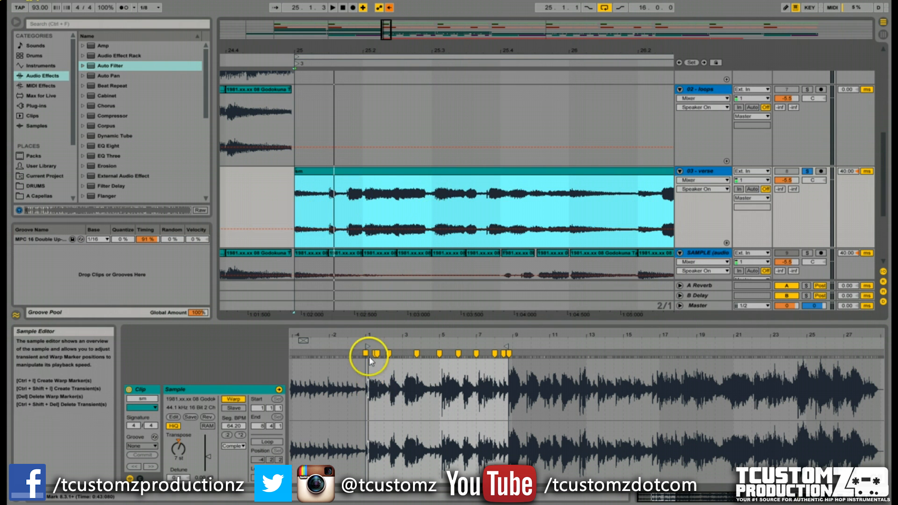
pyautogui.moveTo(367, 336); pyautogui.dragTo(369, 338)
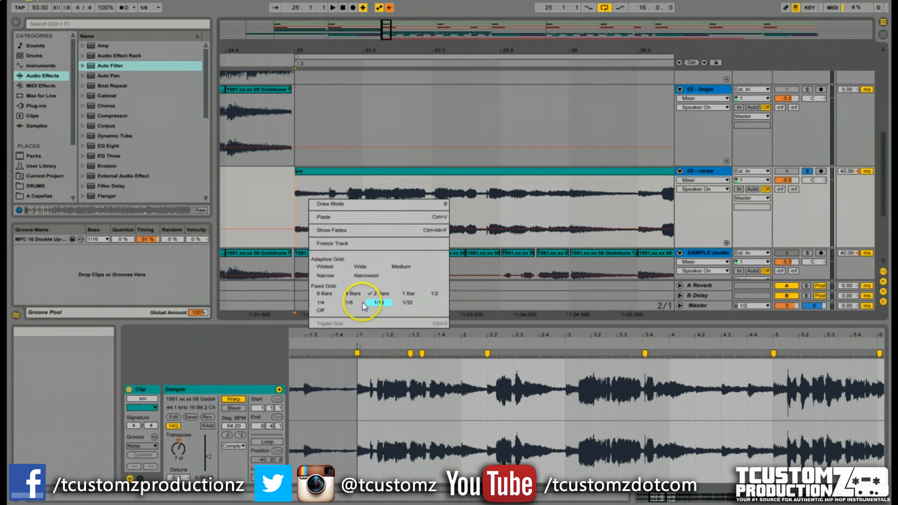
pyautogui.click(353, 302)
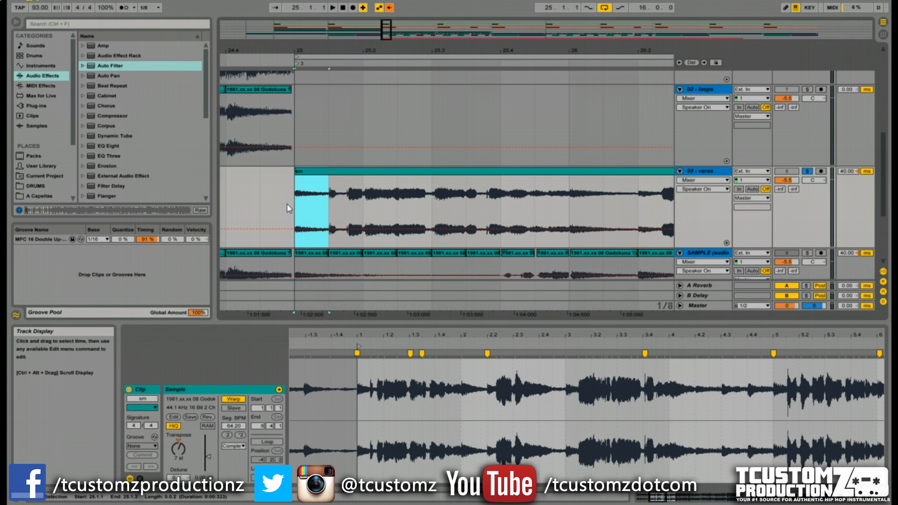
# Duplicate the first 1/8-note slice of the verse clip at bar 25 five times in a row and play the result.
pyautogui.hotkey('ctrl', 'd')
pyautogui.hotkey('ctrl', 'd')
pyautogui.hotkey('ctrl', 'd')
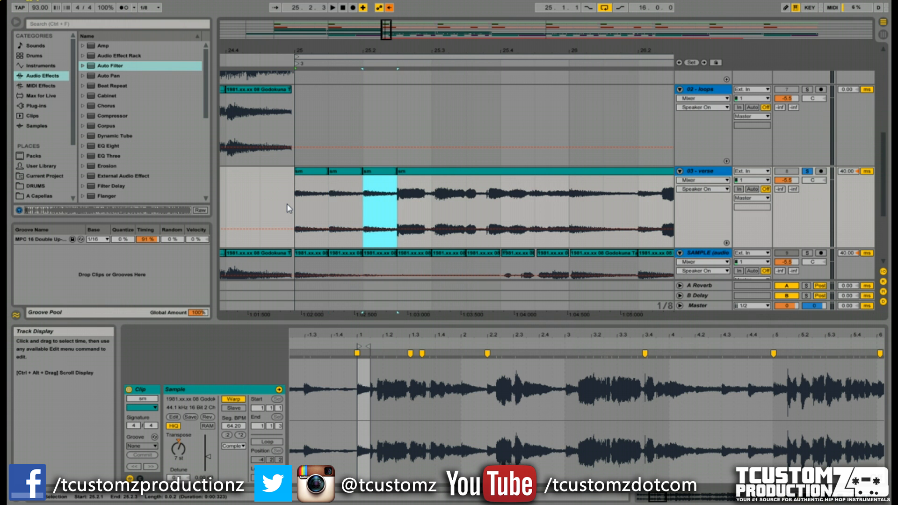
pyautogui.hotkey('ctrl', 'd')
pyautogui.hotkey('ctrl', 'd')
pyautogui.press('space')
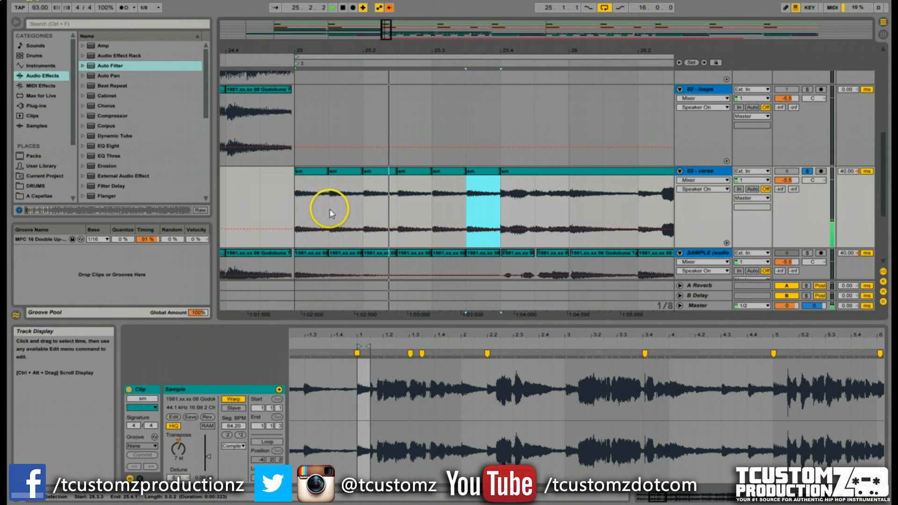
# Try the verse with the five duplicate slices after bar 25's first slice deleted, play it, and undo the deletion.
pyautogui.moveTo(384, 31); pyautogui.dragTo(386, 29)
pyautogui.click(366, 174)
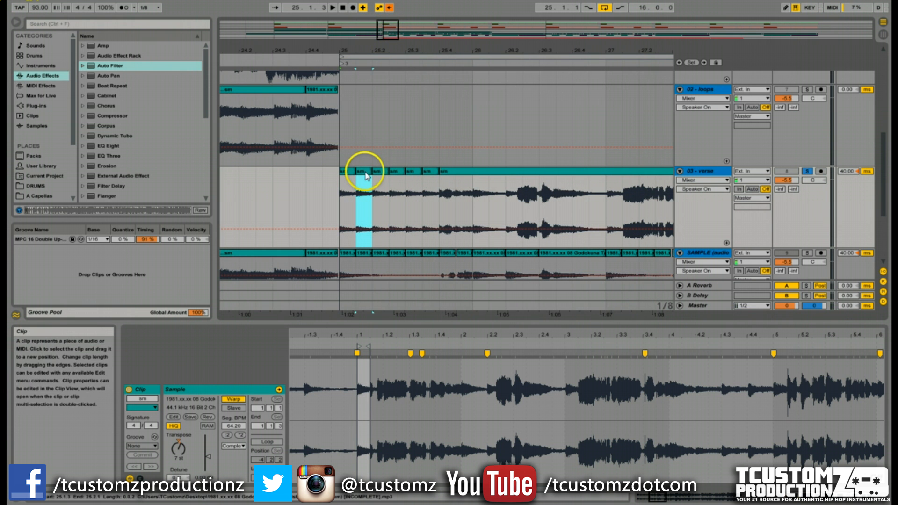
pyautogui.press('+')
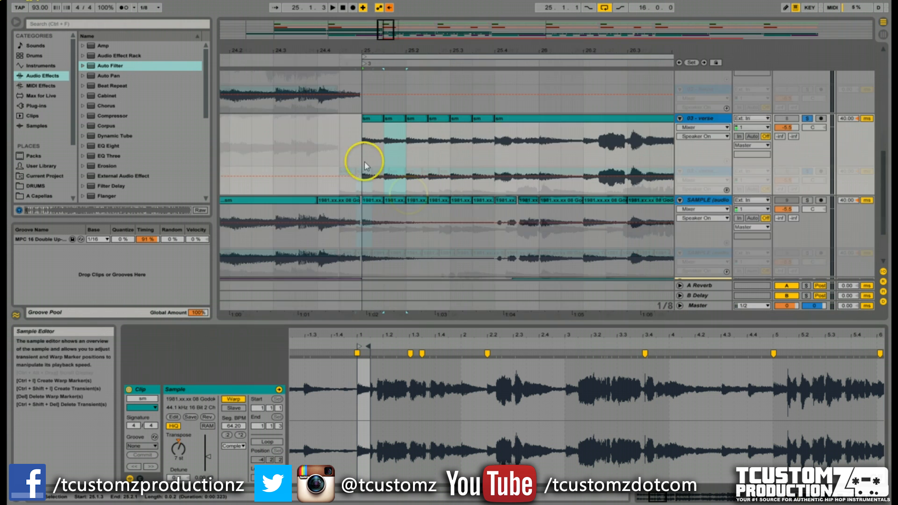
pyautogui.moveTo(386, 136); pyautogui.dragTo(485, 136)
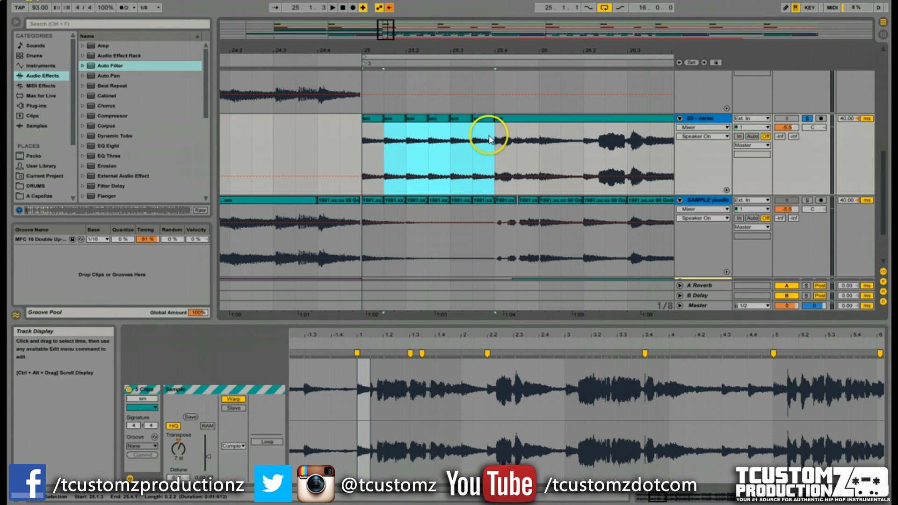
pyautogui.press('Delete')
pyautogui.press('space')
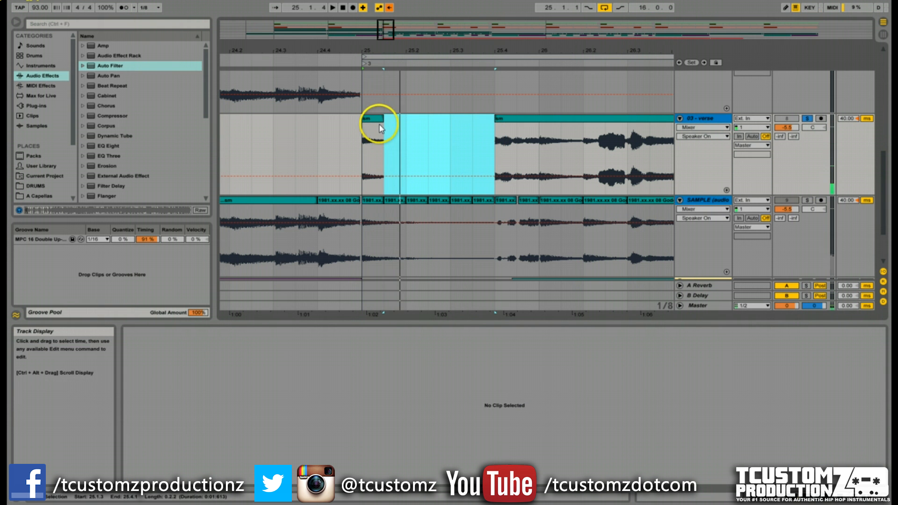
pyautogui.hotkey('ctrl', 'z')
# Lower the clip gain of the second 1/8-note slice at bar 25 on track 03 - verse slightly below the first slice's.
pyautogui.click(395, 119)
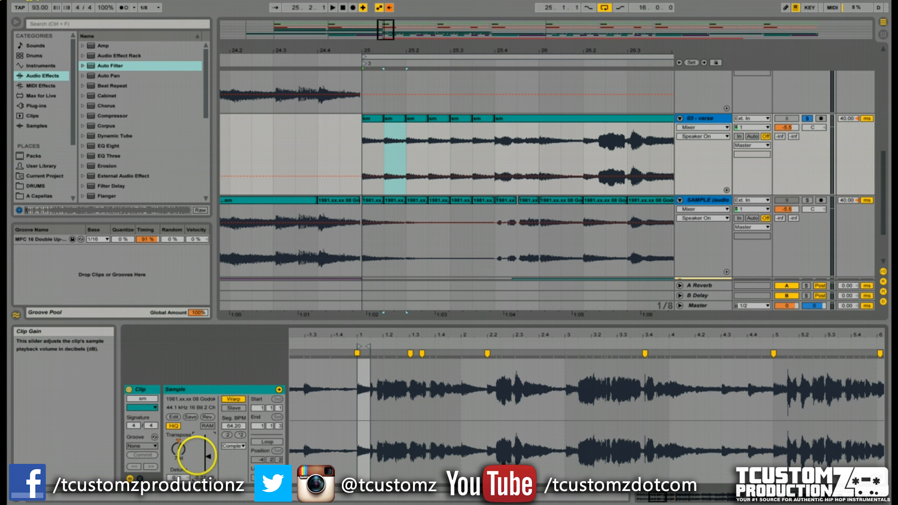
pyautogui.moveTo(208, 456); pyautogui.dragTo(207, 458)
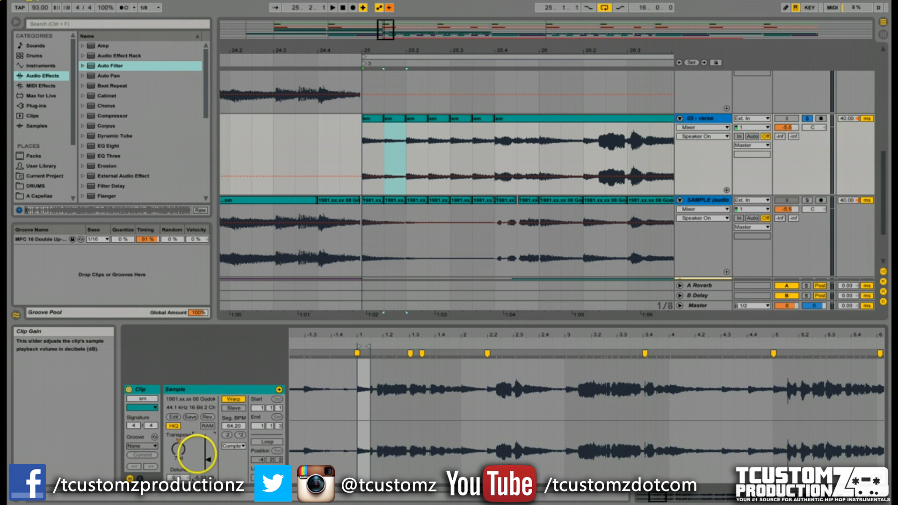
pyautogui.hotkey('ctrl', 'z')
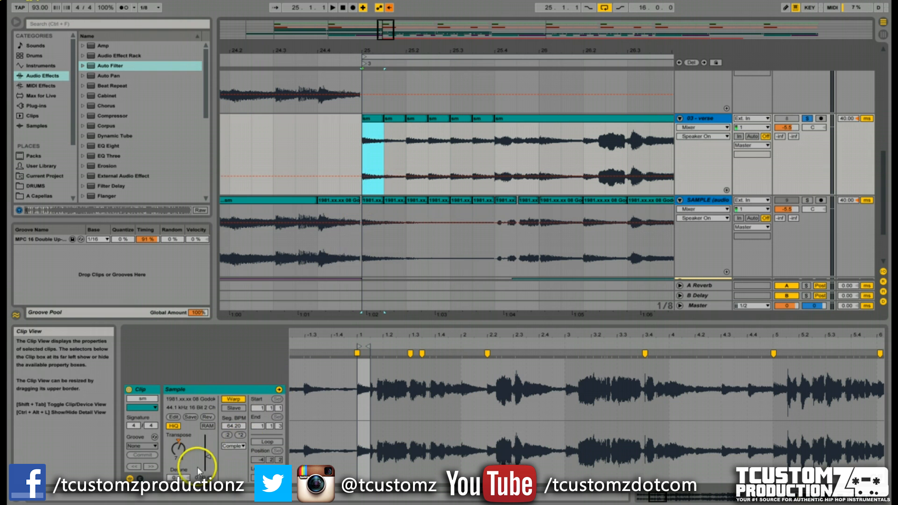
pyautogui.click(395, 120)
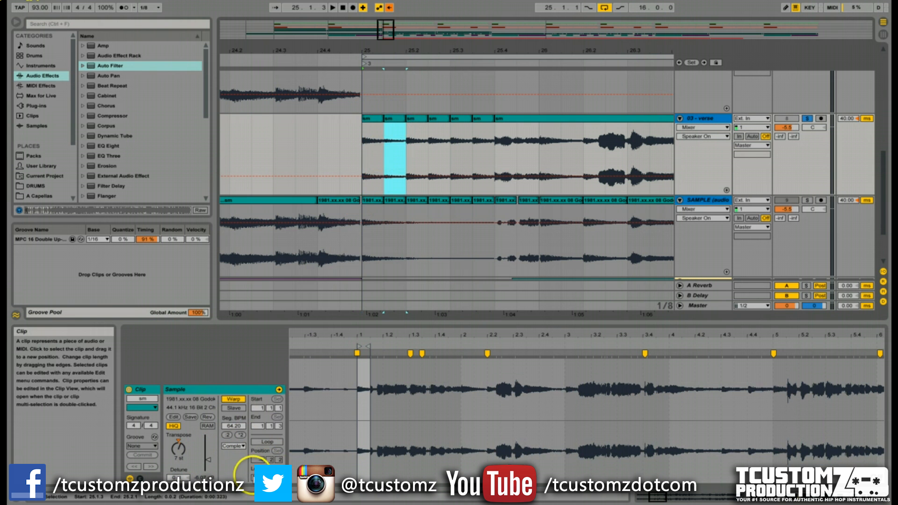
pyautogui.moveTo(209, 458); pyautogui.dragTo(196, 462)
# Lower the clip gain of the third to sixth slices progressively until the last is silent, and play the fading repeats.
pyautogui.click(418, 132)
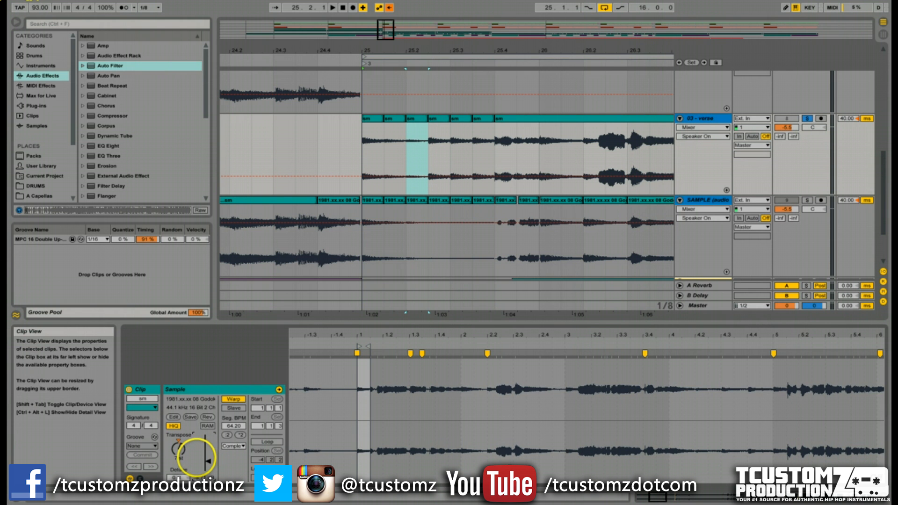
pyautogui.click(431, 117)
pyautogui.click(458, 122)
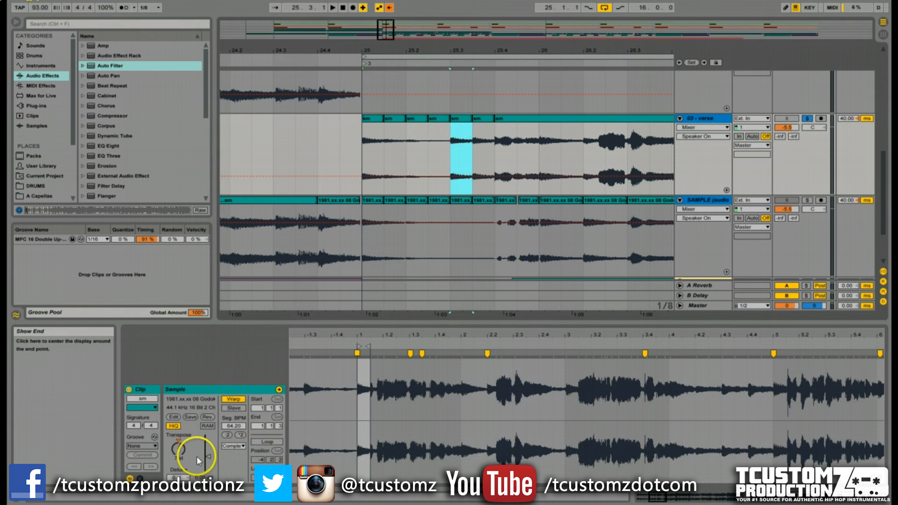
pyautogui.moveTo(197, 458); pyautogui.dragTo(197, 460)
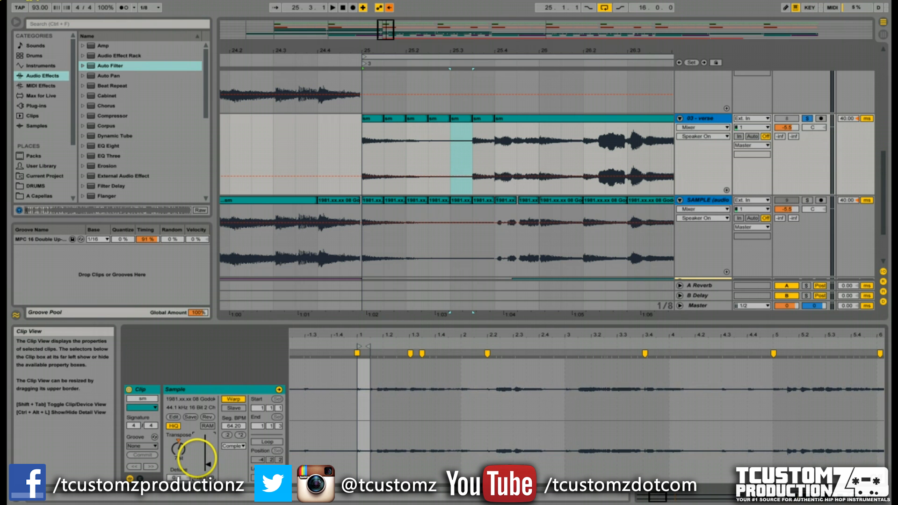
pyautogui.click(496, 124)
pyautogui.moveTo(209, 456); pyautogui.dragTo(197, 459)
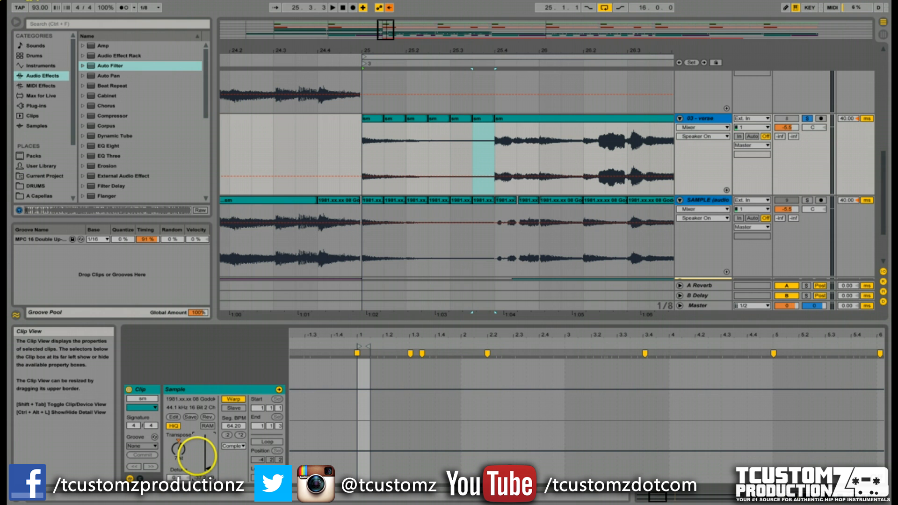
pyautogui.press('space')
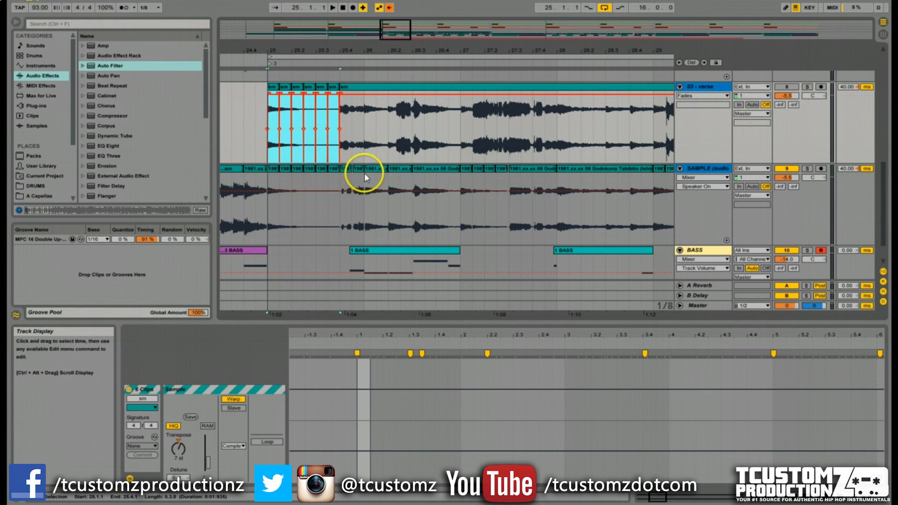
# Compare the 03 - verse track with the chopped SAMPLE track from bar 25 onward and play the SAMPLE track.
pyautogui.moveTo(435, 40); pyautogui.dragTo(395, 26)
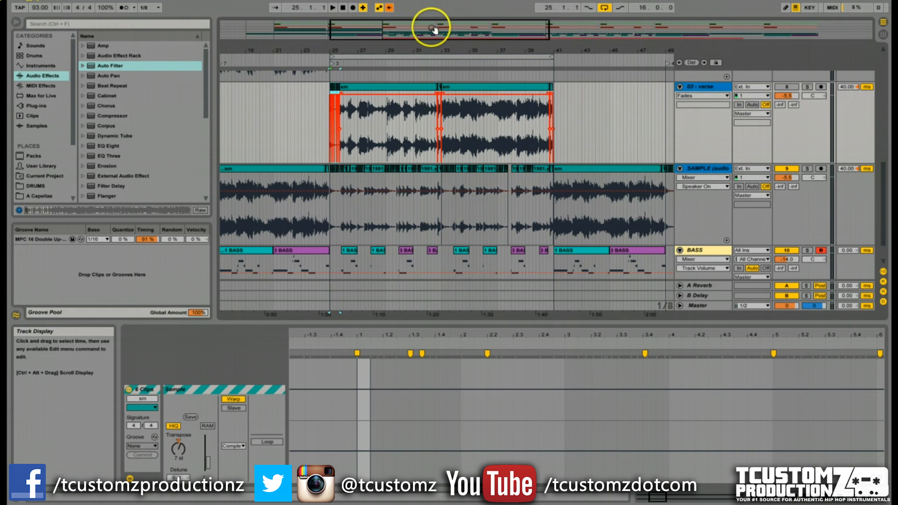
pyautogui.moveTo(433, 29); pyautogui.dragTo(439, 33)
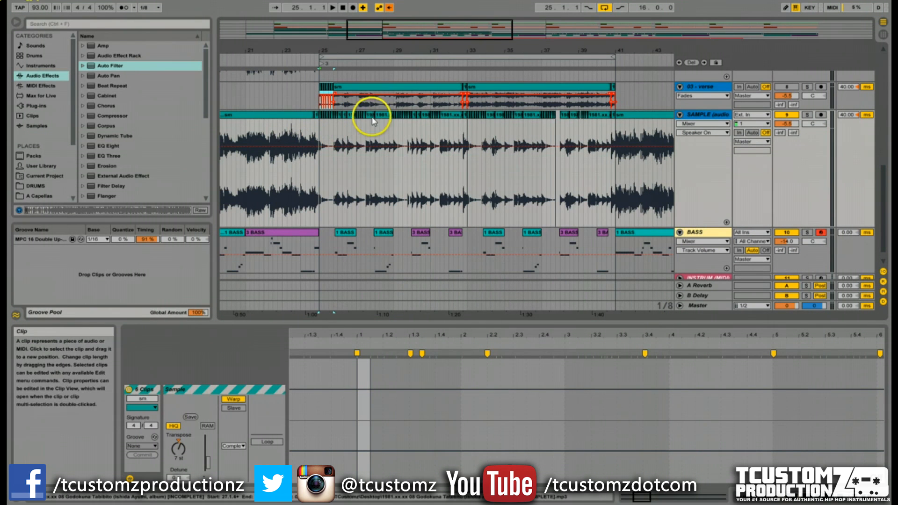
pyautogui.moveTo(404, 29); pyautogui.dragTo(489, 105)
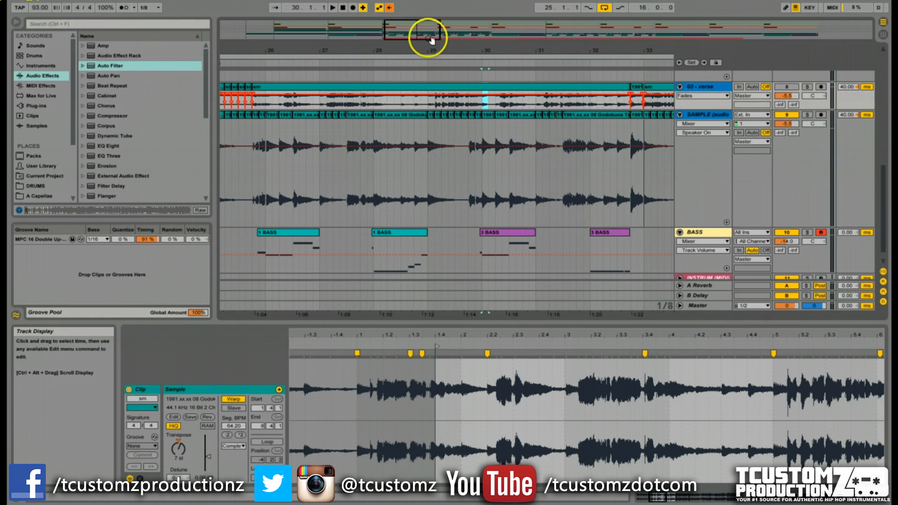
pyautogui.moveTo(427, 36); pyautogui.dragTo(445, 40)
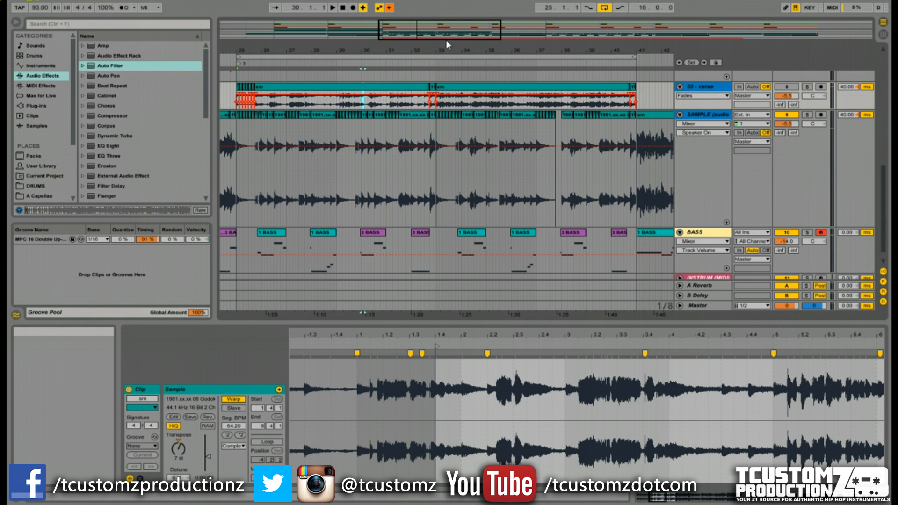
pyautogui.click(261, 72)
pyautogui.press('-')
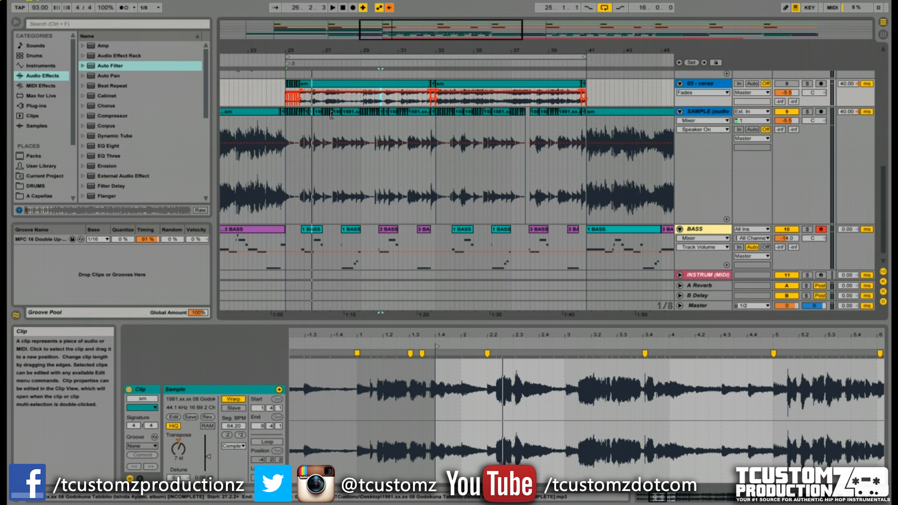
pyautogui.click(807, 112)
pyautogui.press('space')
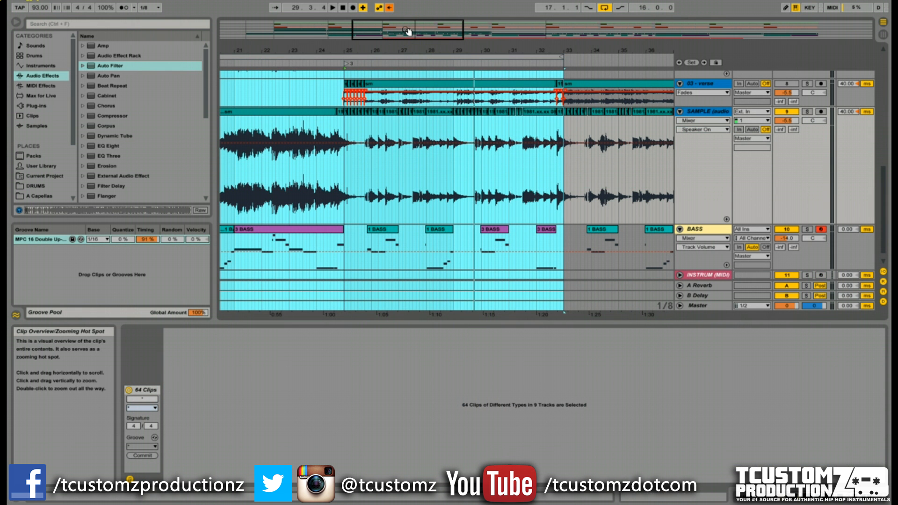
# Open the chopped clip at bar 28 on the SAMPLE track to examine its slice position and warp markers.
pyautogui.click(435, 117)
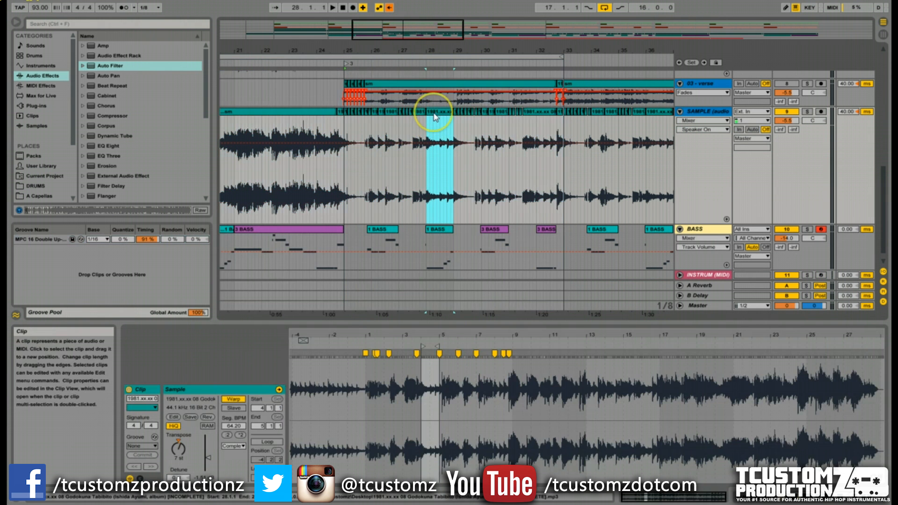
pyautogui.click(432, 120)
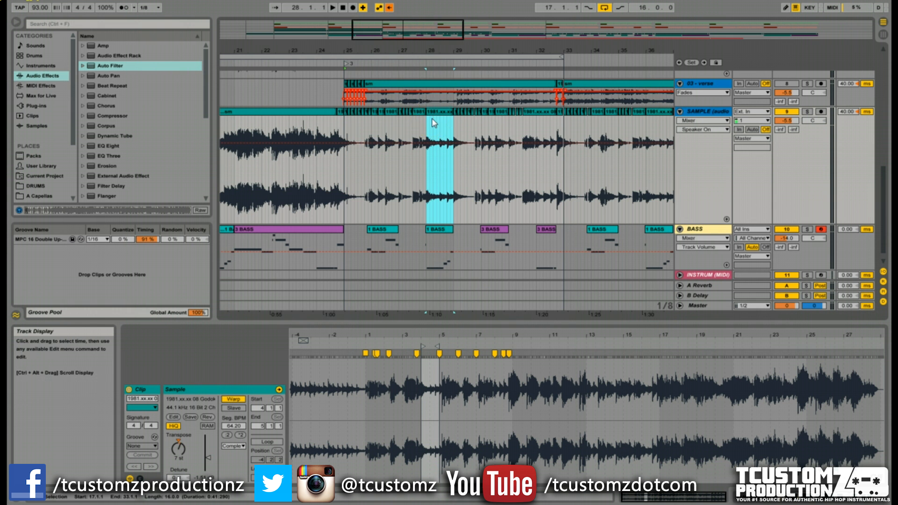
pyautogui.moveTo(390, 29); pyautogui.dragTo(395, 32)
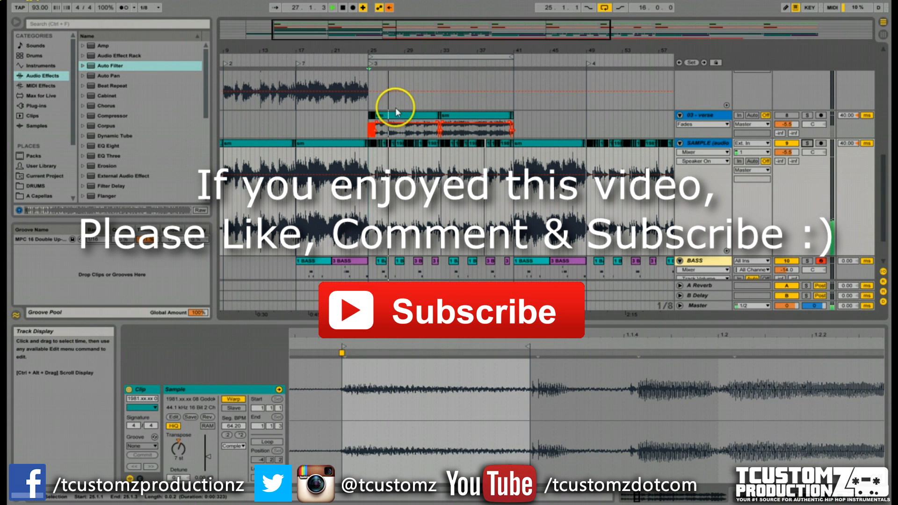
pyautogui.rightClick(370, 65)
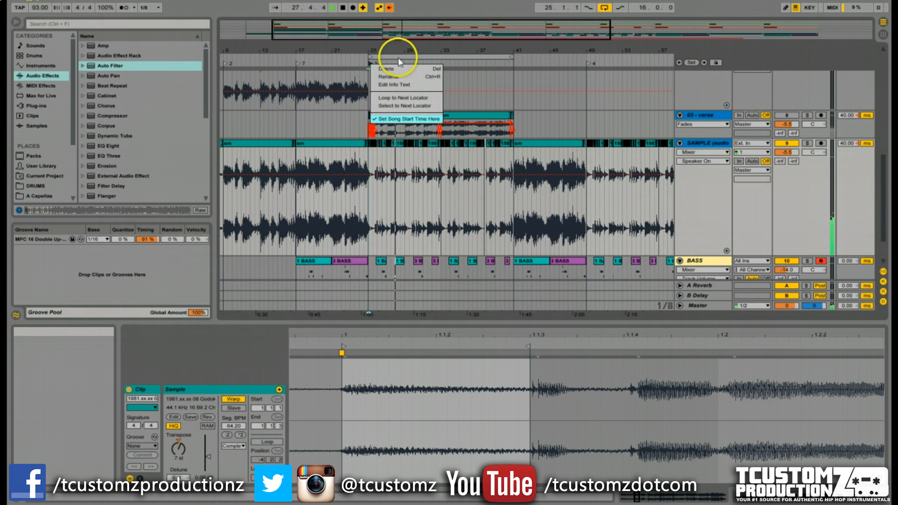
pyautogui.click(401, 35)
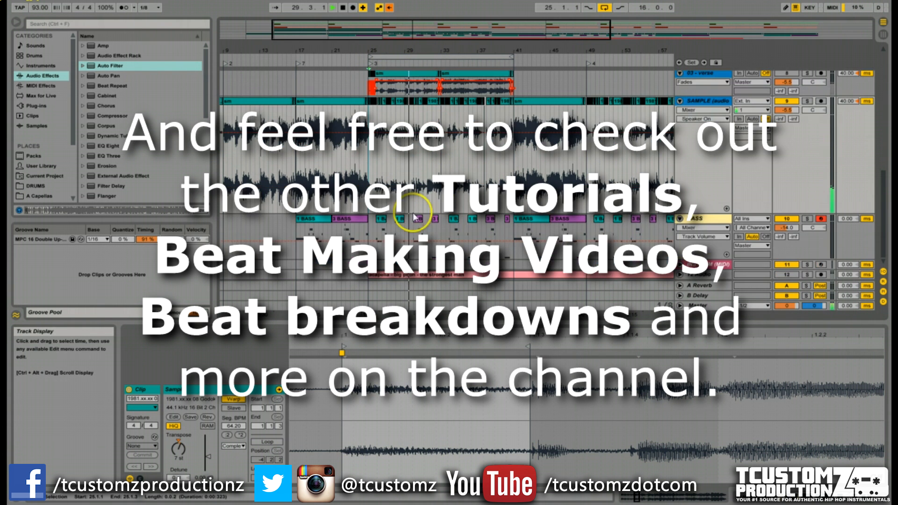
pyautogui.scroll(-3, 431, 195)
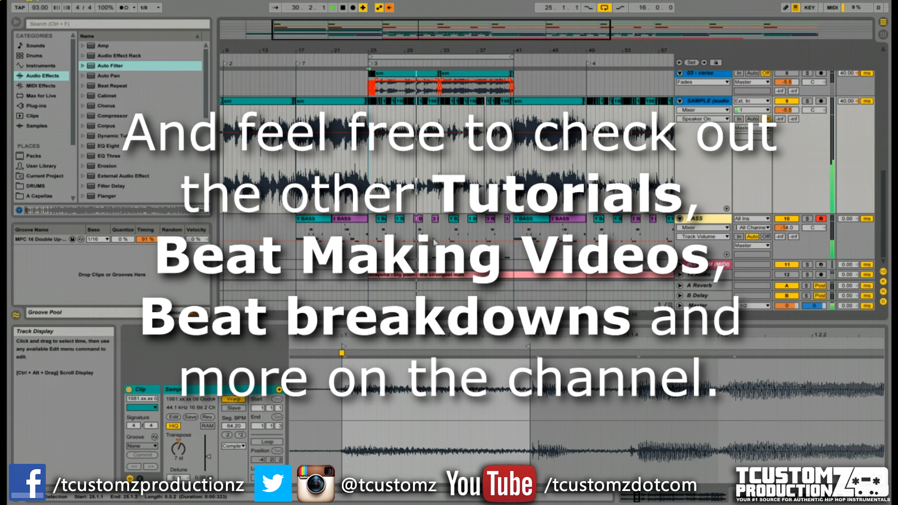